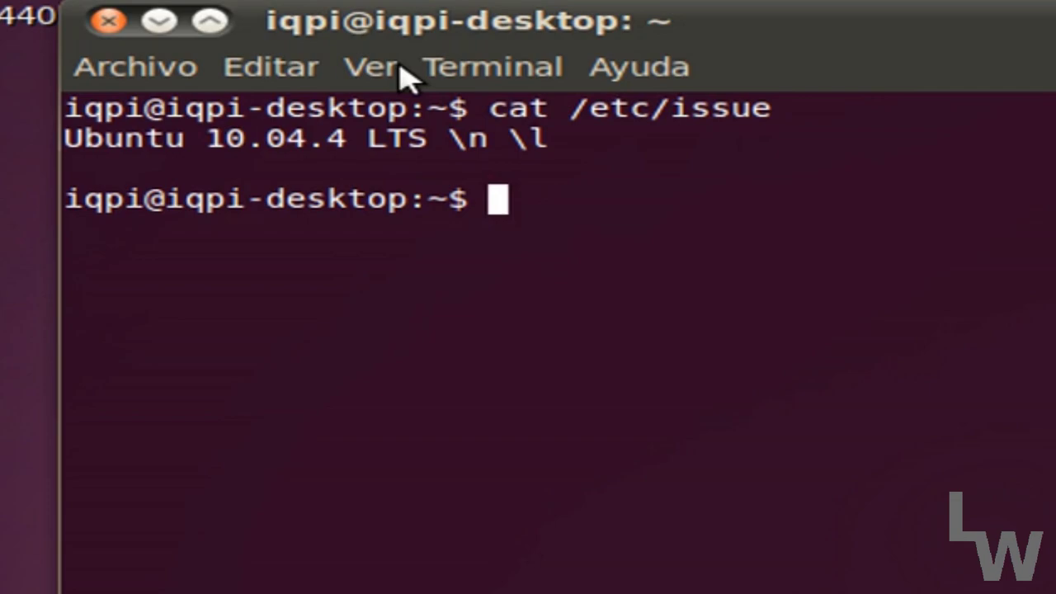
Create mifichero in the home folder containing 'hola esto funciona' using an echo command.
text(echo ")
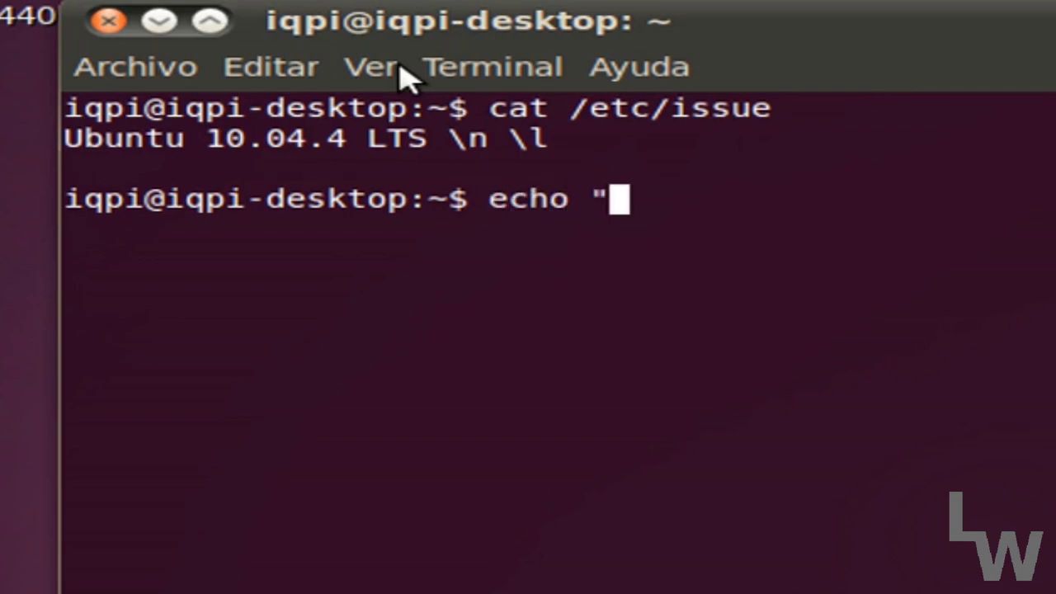
text(hola esto funciona)
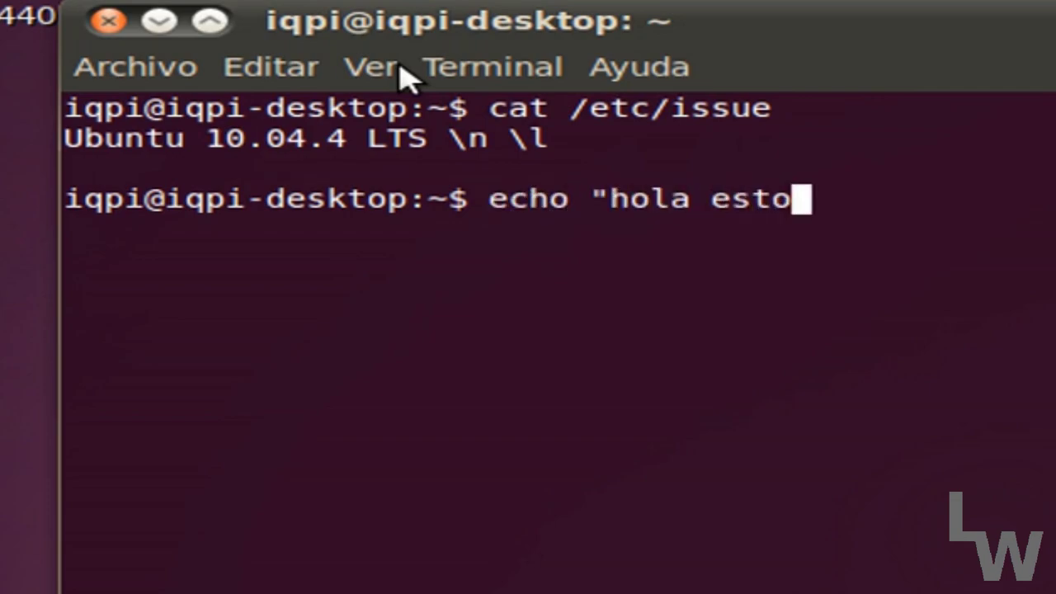
text(!)
key(BackSpace)
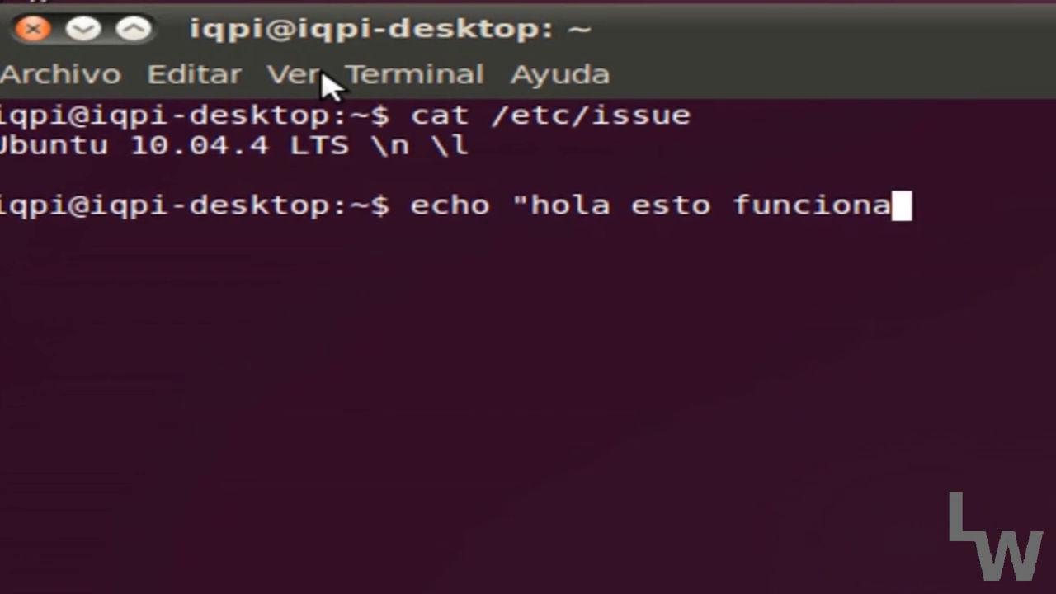
text(" )
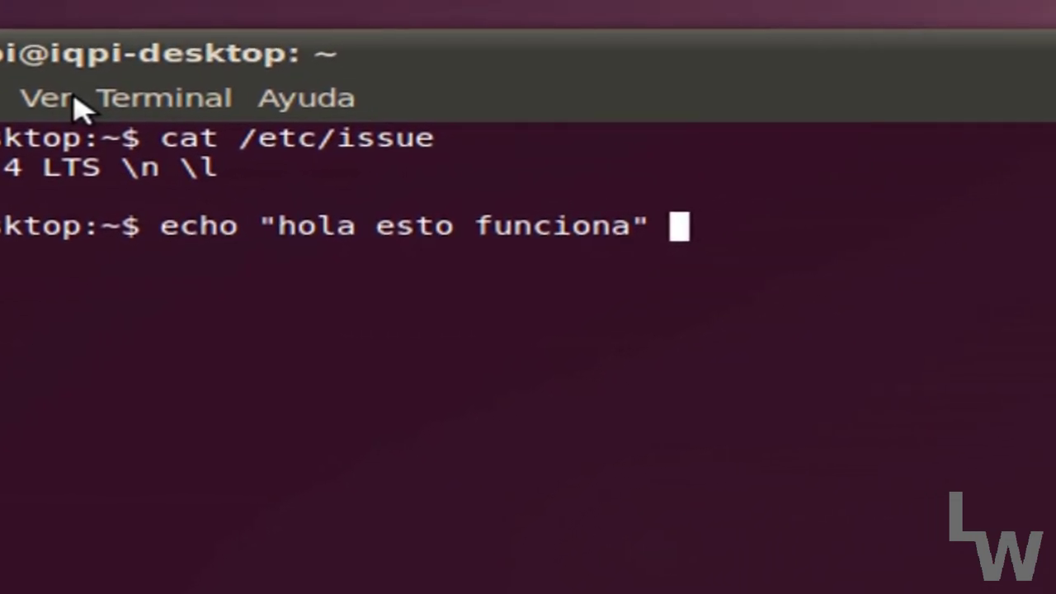
text(> mich)
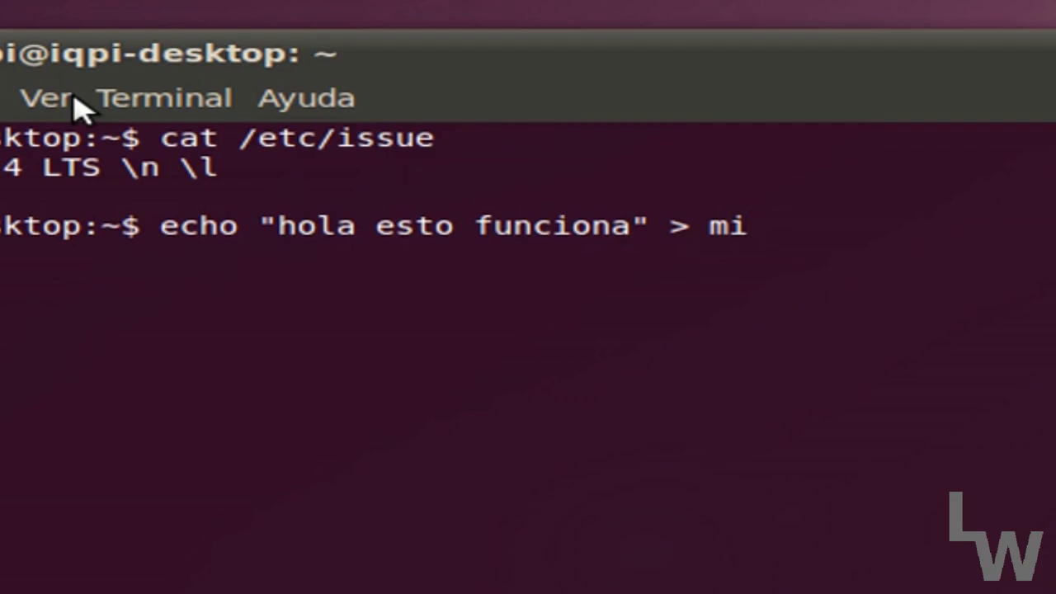
key(BackSpace)
key(BackSpace)
text(fichero)
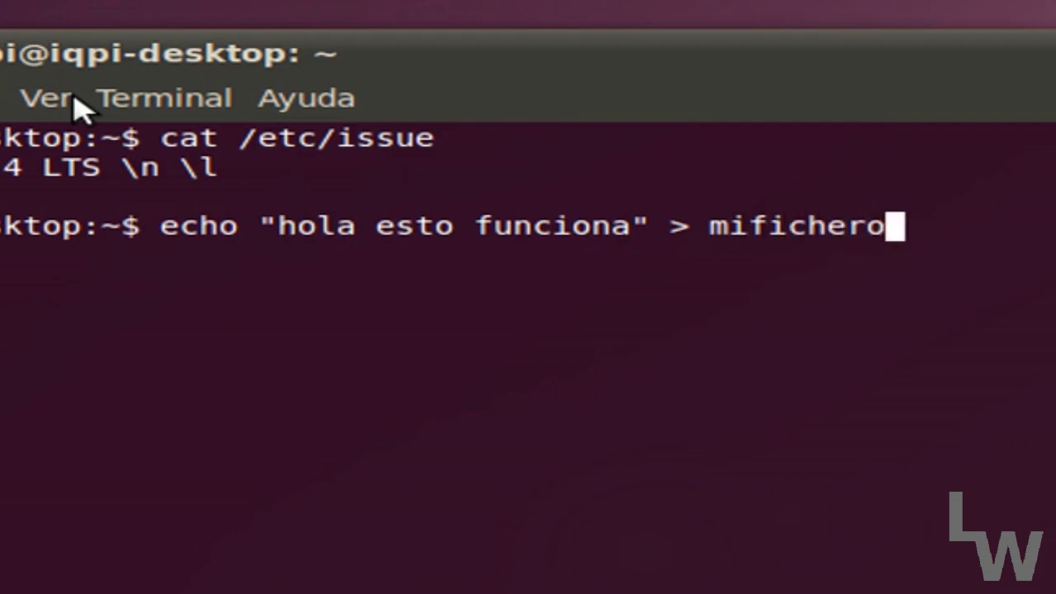
key(Return)
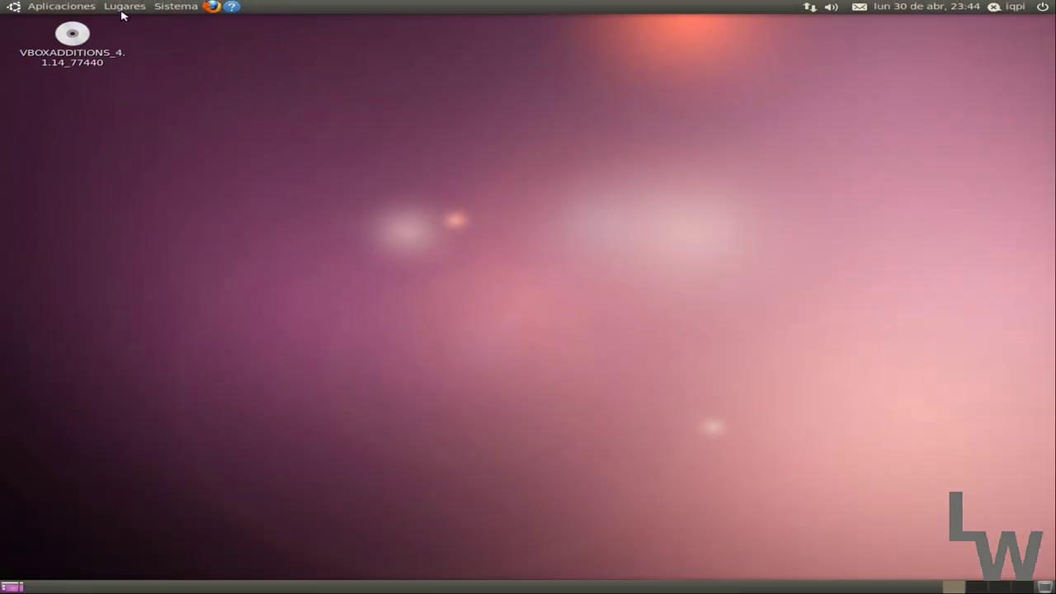
Open mifichero from Carpeta personal in gedit to check its text, then close gedit and the file manager.
click(124, 8)
click(170, 25)
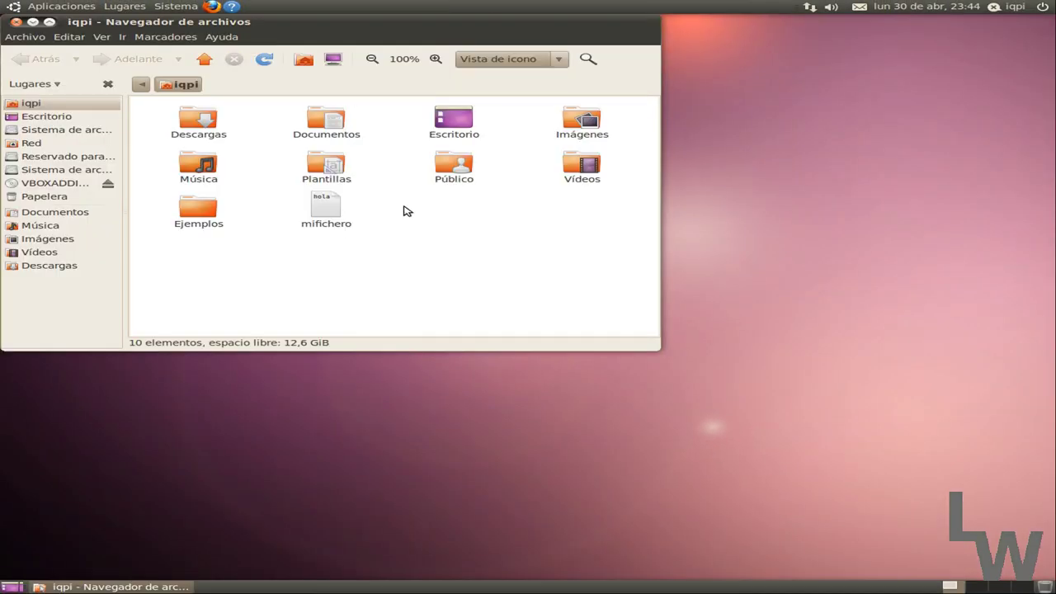
double_click(327, 207)
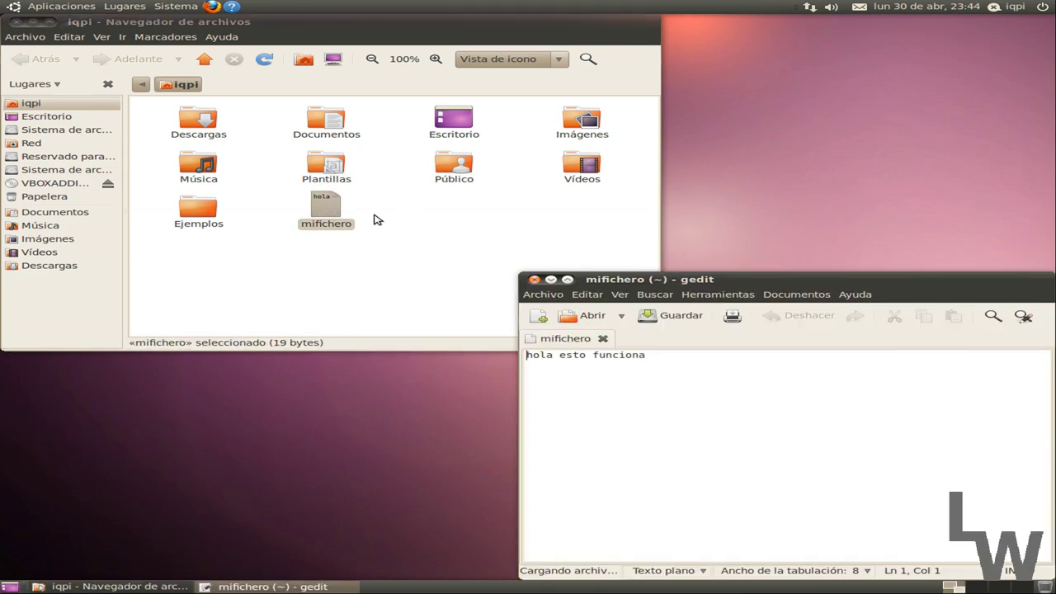
drag(626, 276, 445, 155)
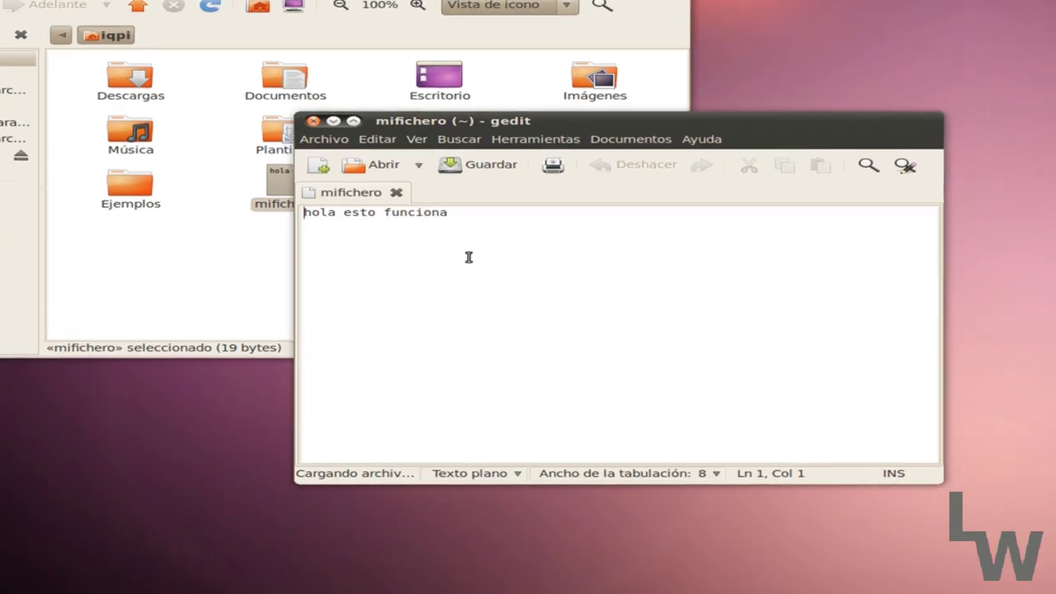
click(476, 267)
click(203, 17)
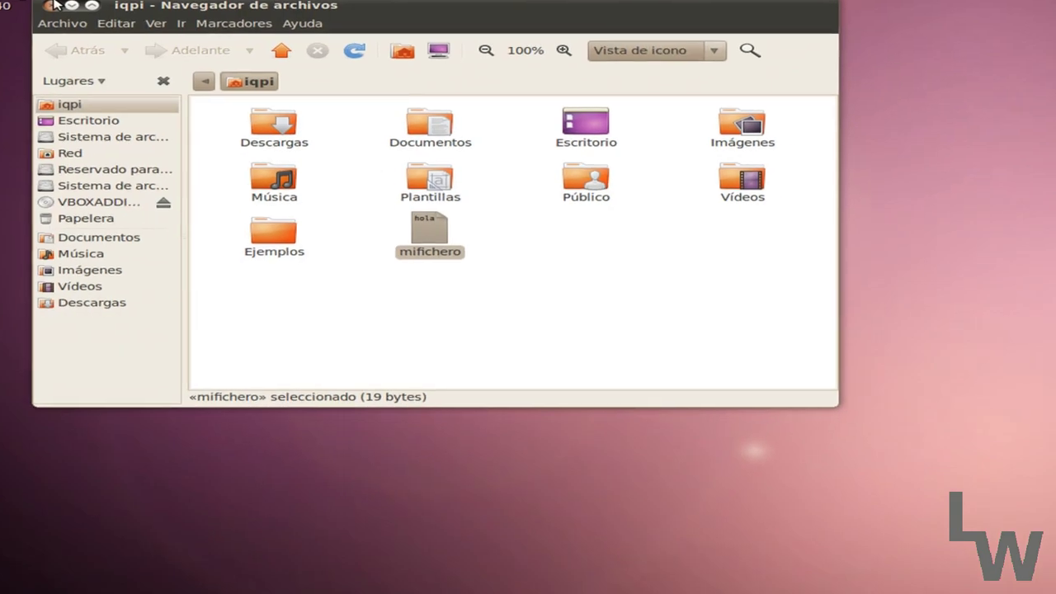
key(ctrl+w)
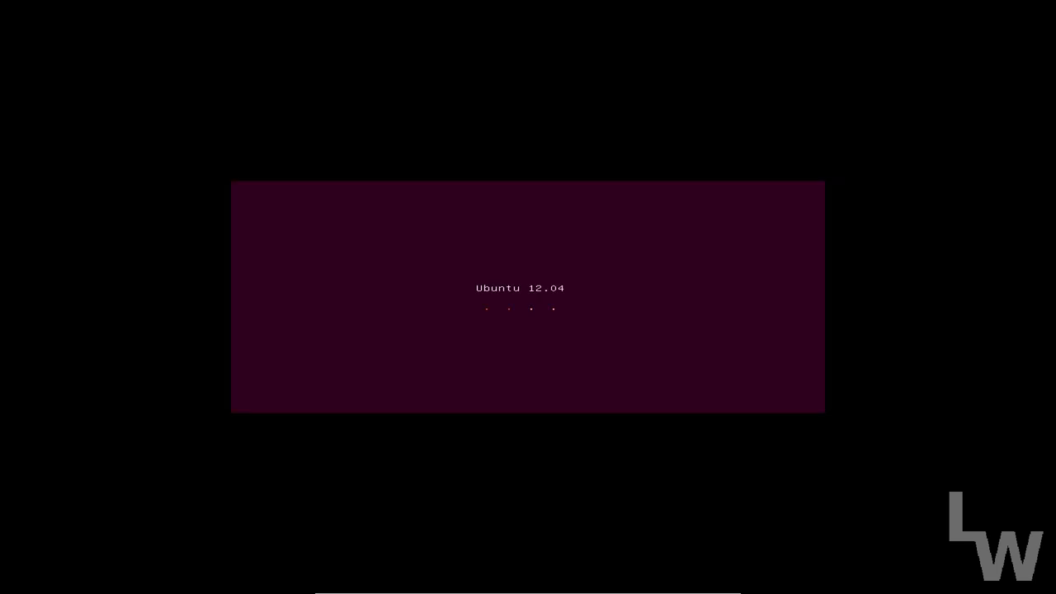
Exit fullscreen and centre the VirtualBox window on the screen.
key(ctrl+f)
drag(369, 33, 577, 145)
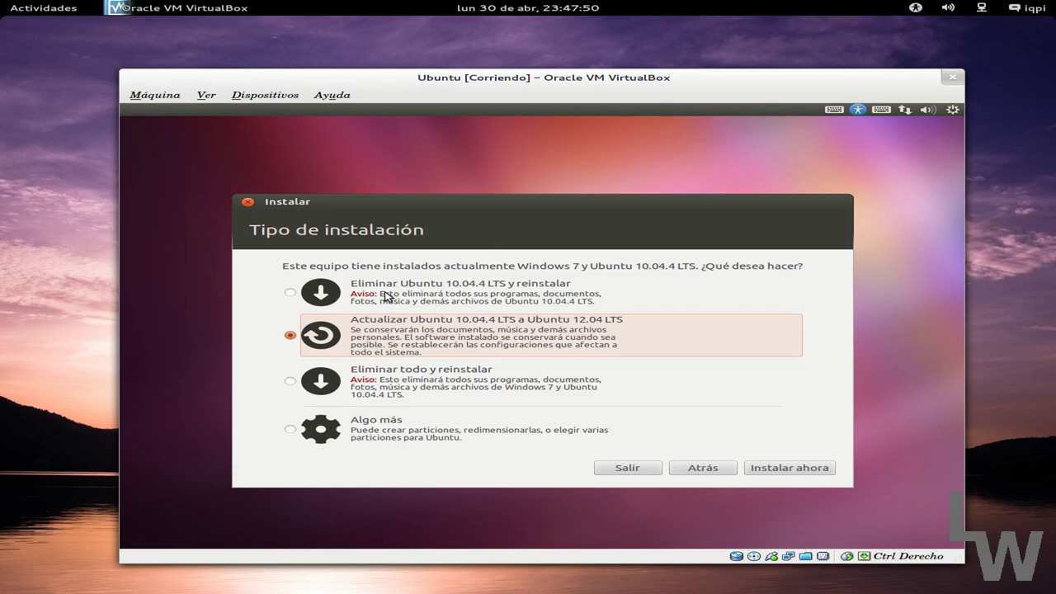
Choose the 'Algo más' manual partitioning installation type and continue to the partition editor.
click(464, 300)
click(421, 325)
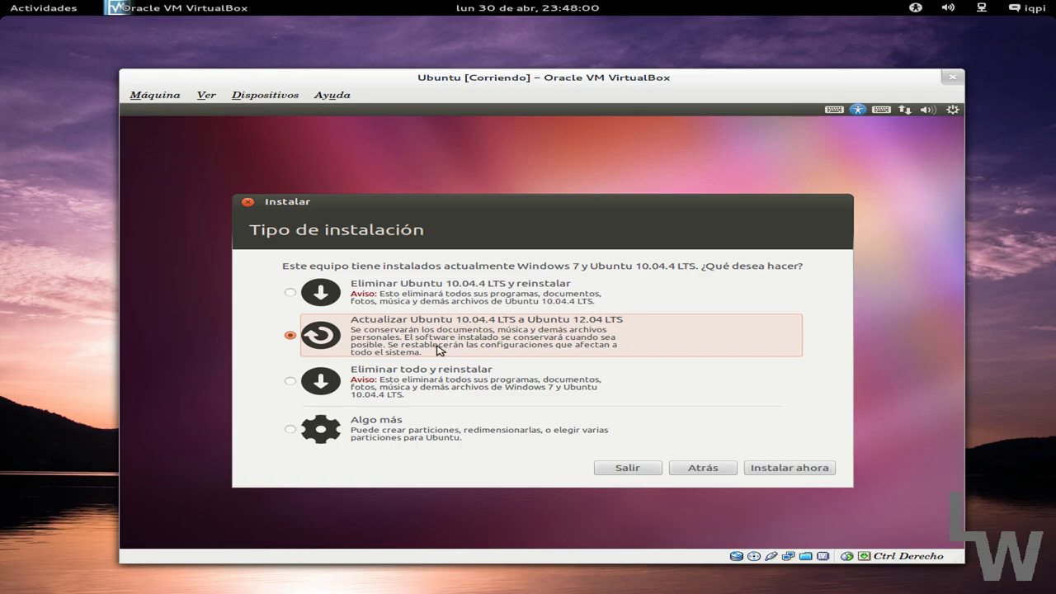
click(412, 377)
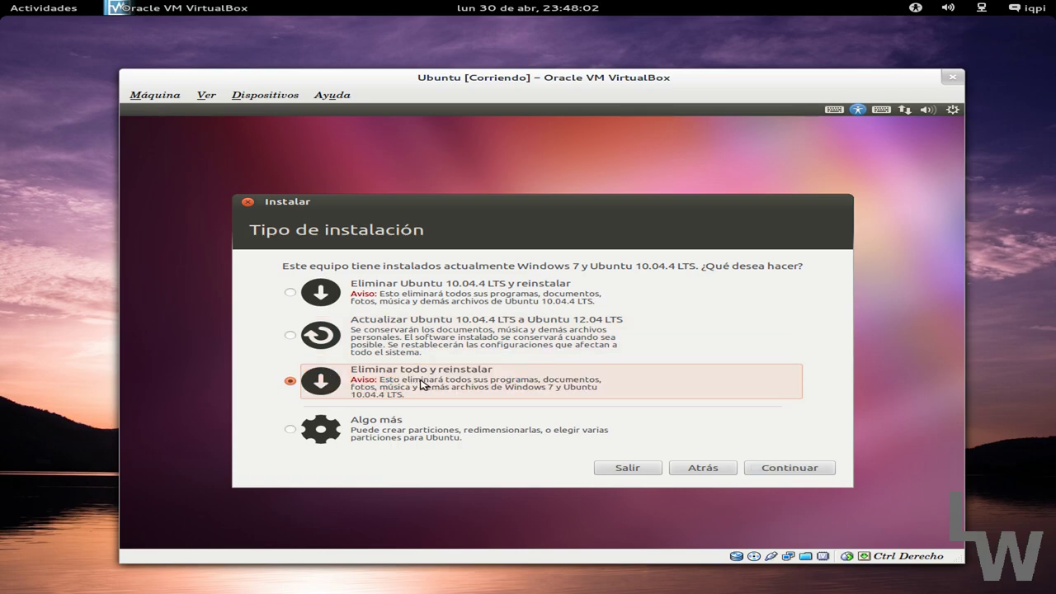
click(348, 429)
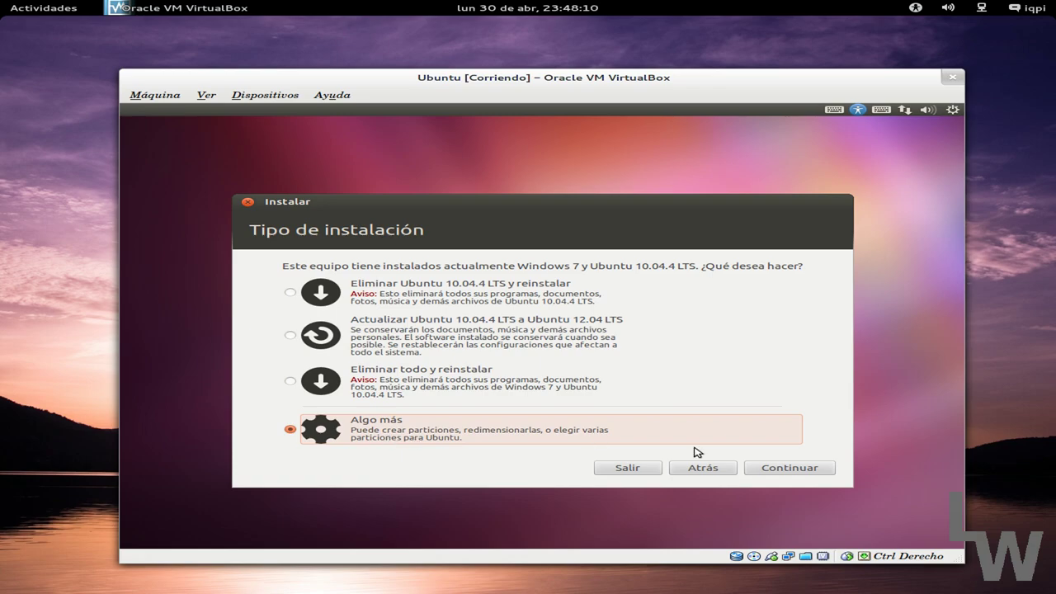
click(757, 469)
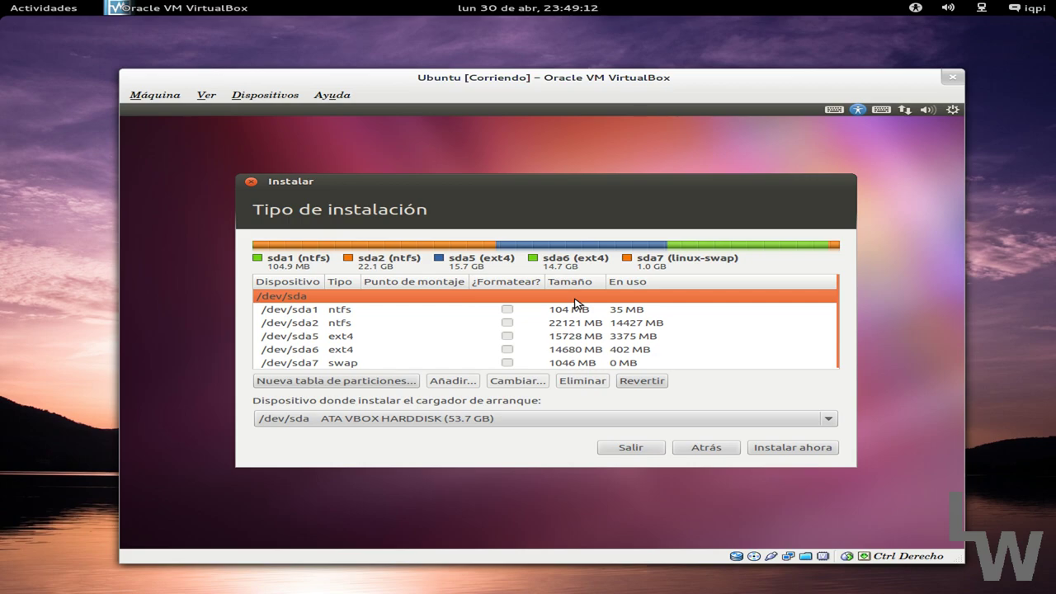
Select the 15728 MB ext4 partition /dev/sda5 and open its Editar partición dialog.
click(340, 340)
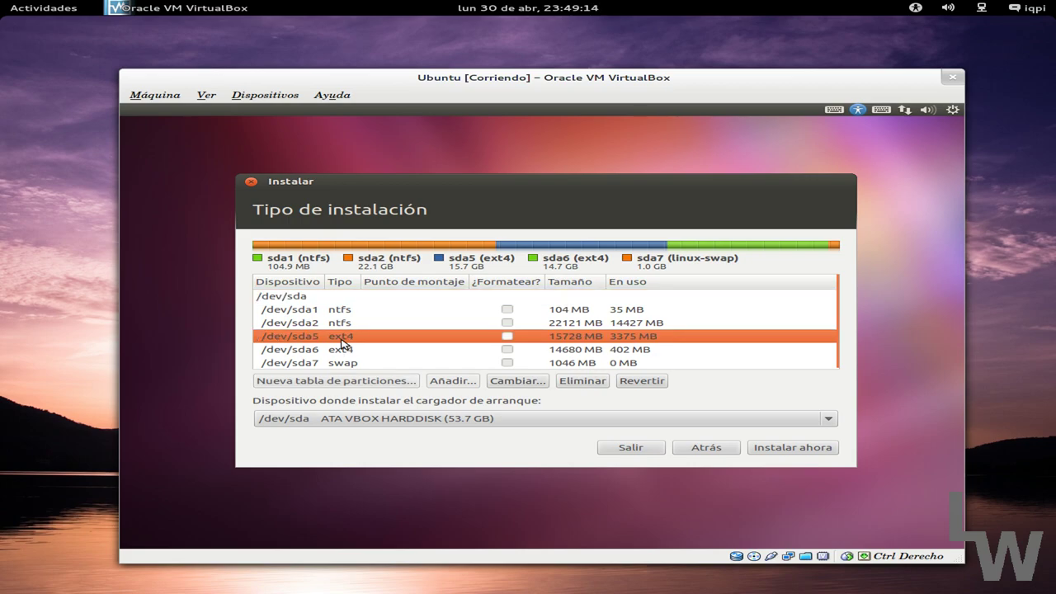
click(341, 348)
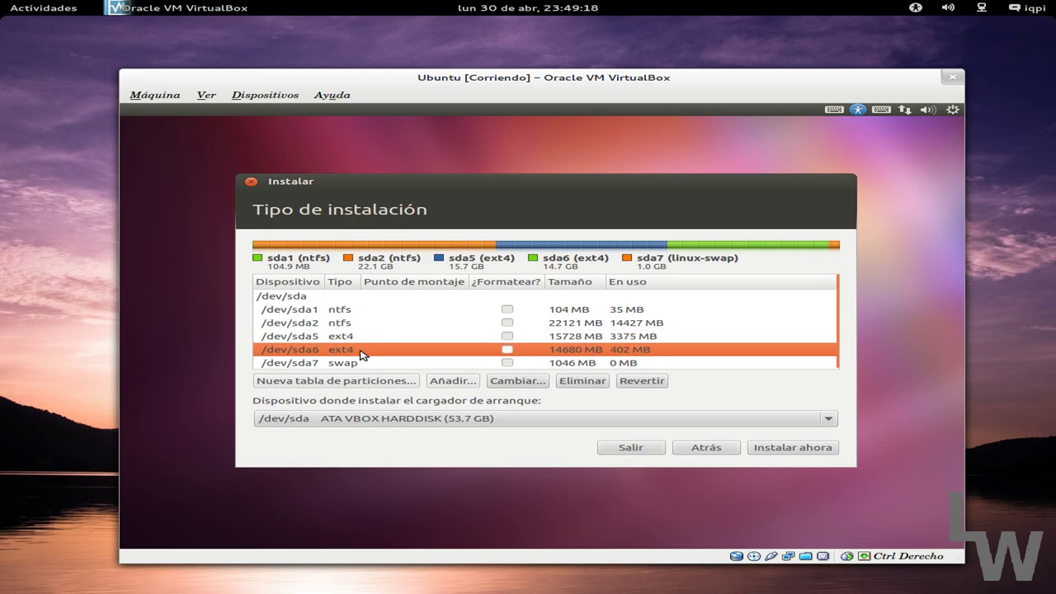
click(361, 365)
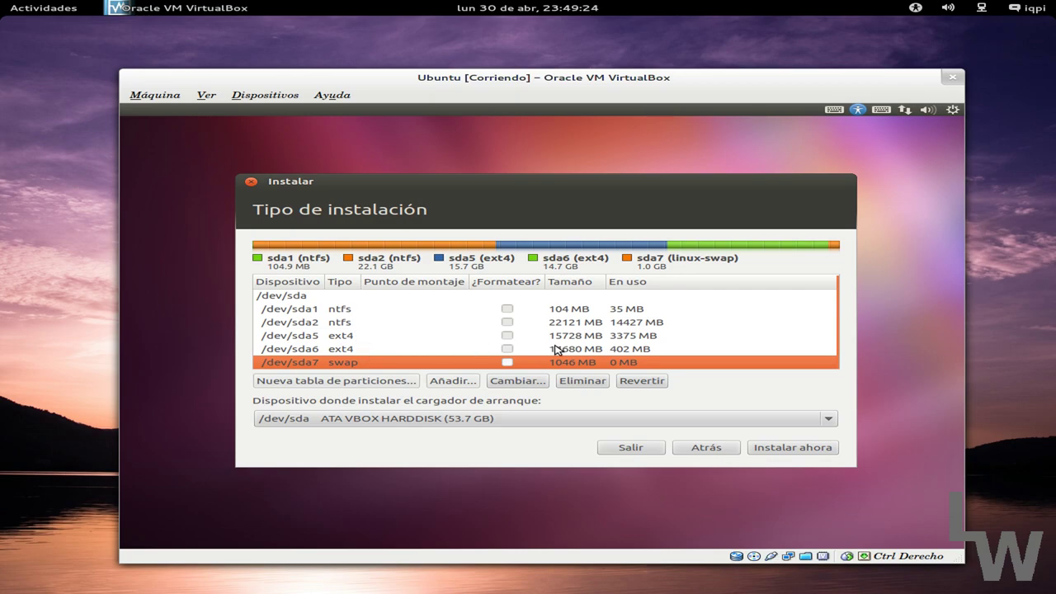
click(392, 338)
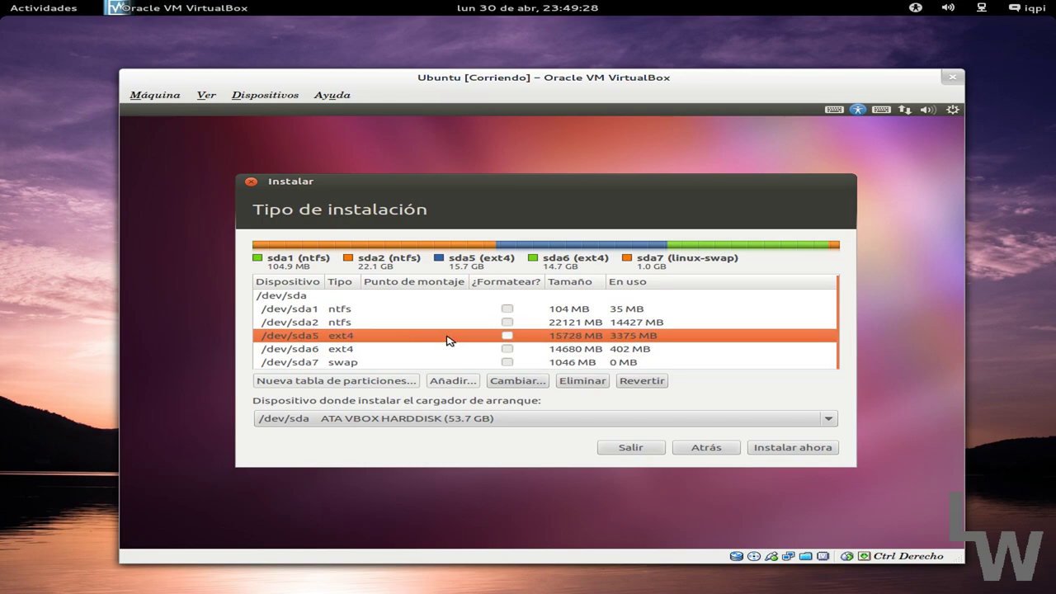
click(517, 381)
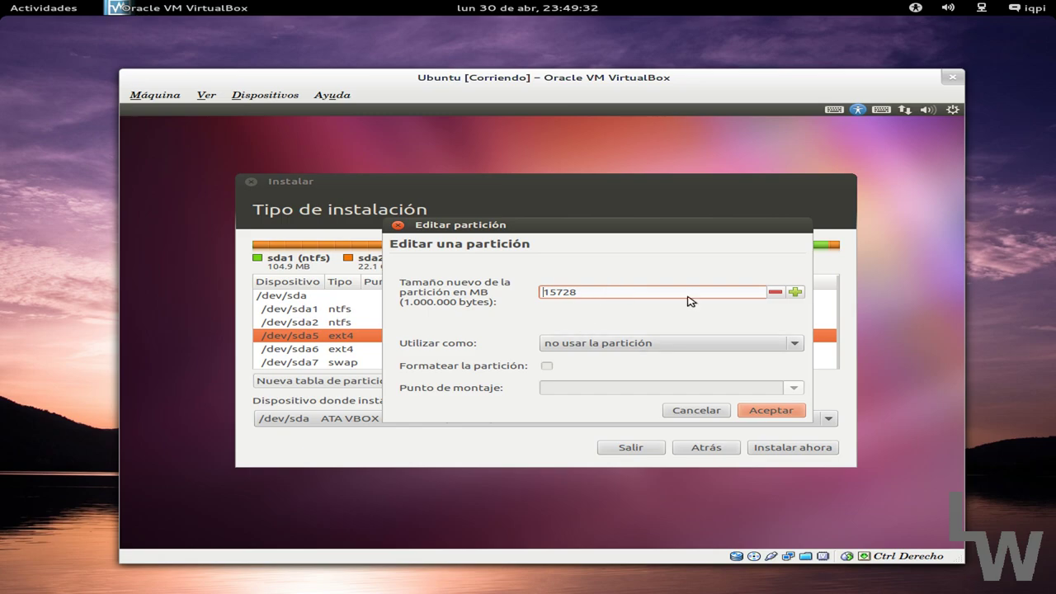
Set /dev/sda5 to ext4 transaccional, marked for formatting, mounted at /, and accept.
click(604, 349)
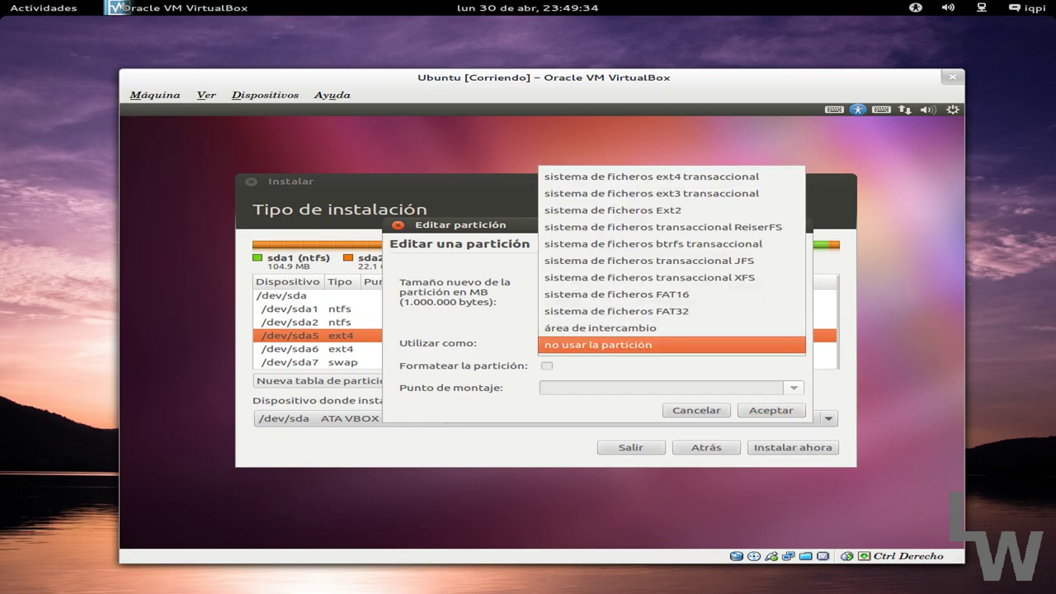
click(739, 186)
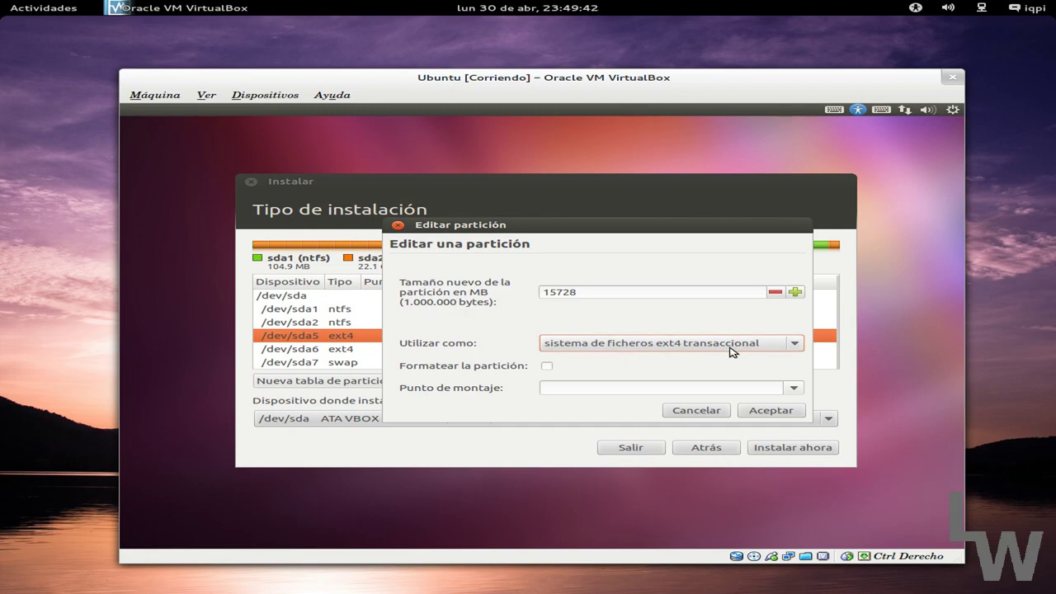
click(546, 367)
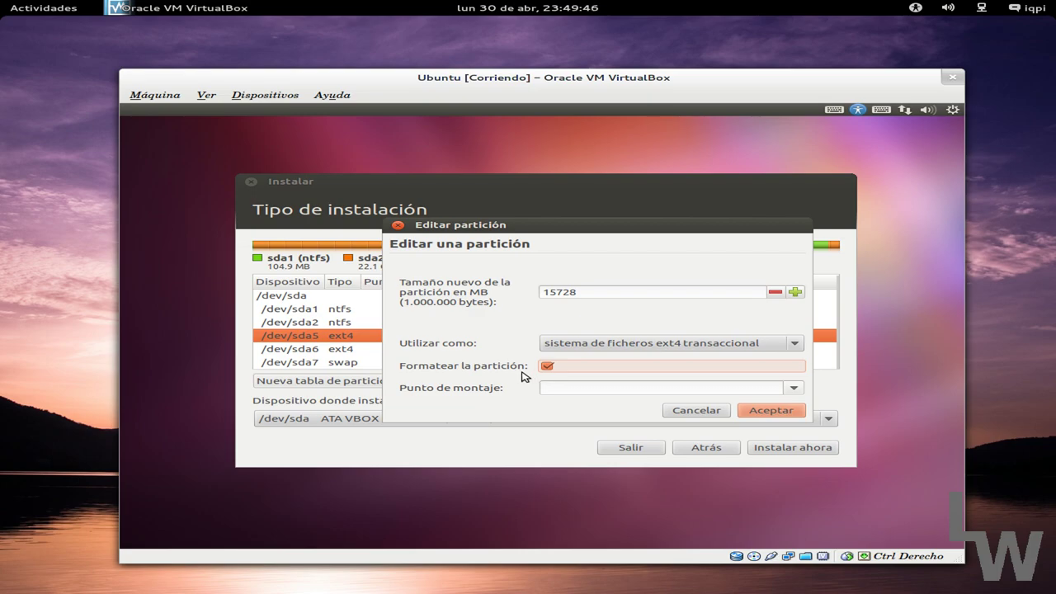
click(792, 388)
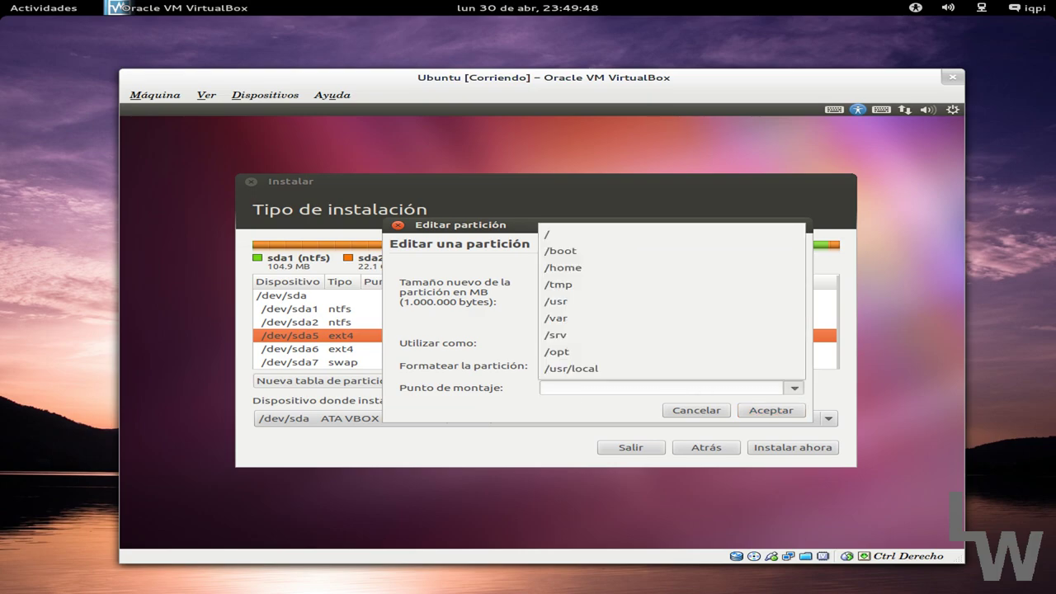
click(572, 238)
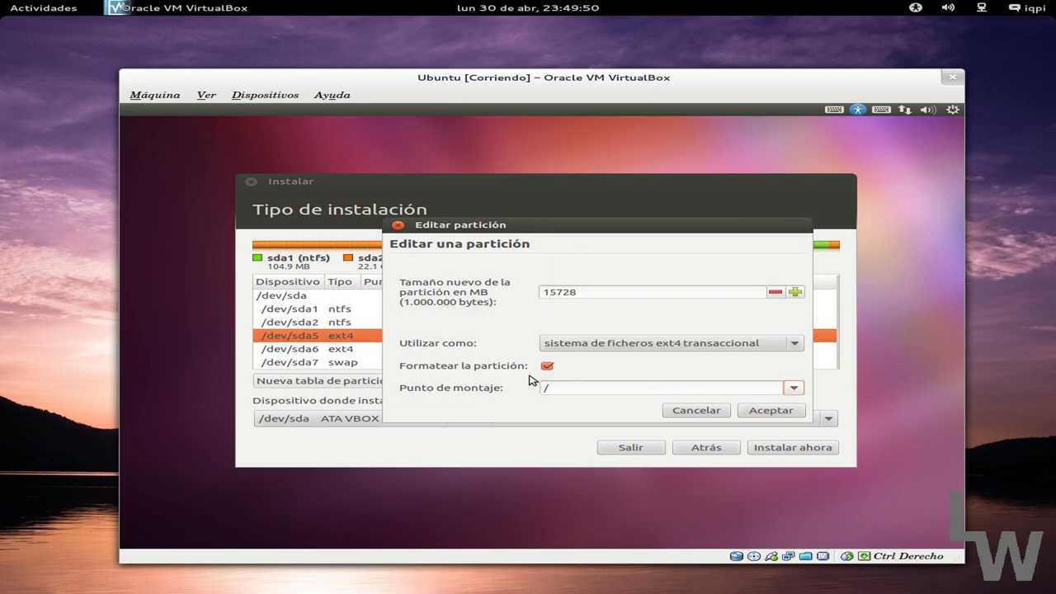
click(766, 411)
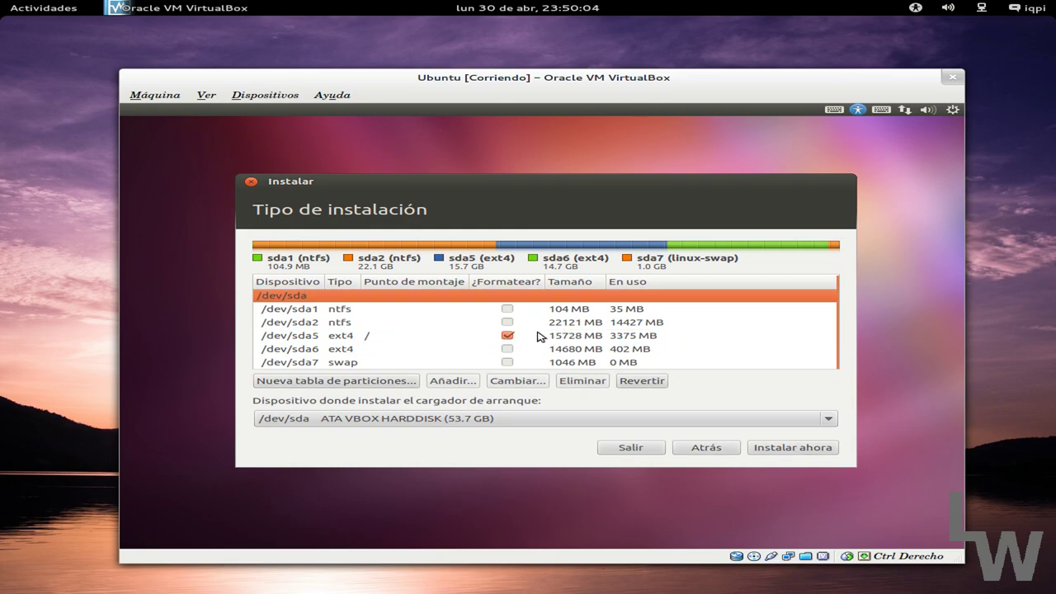
Edit /dev/sda6 to use ext4 transaccional mounted at /home, leaving Formatear unticked.
click(405, 354)
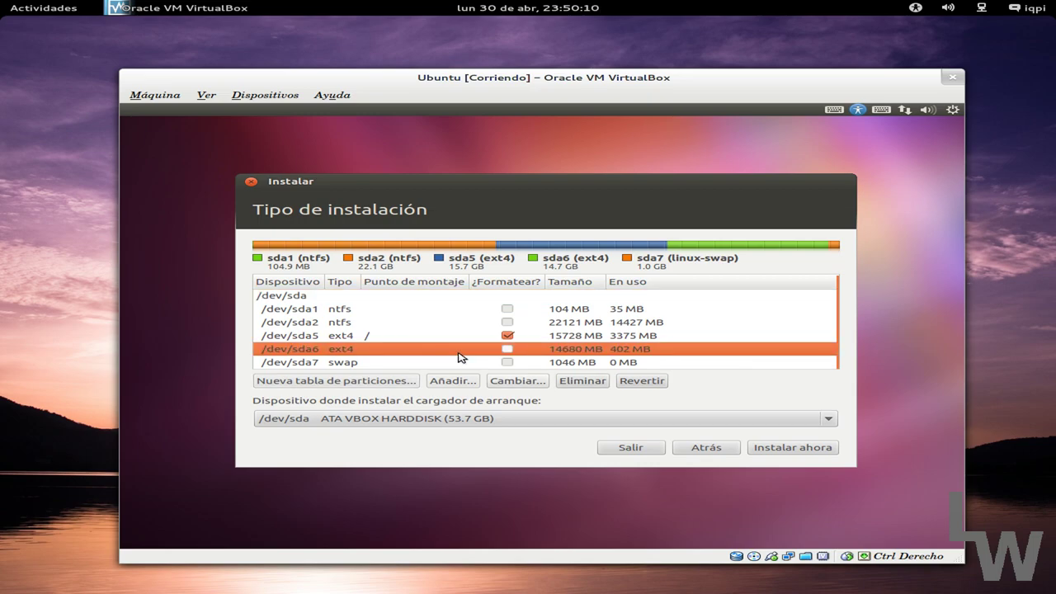
click(520, 386)
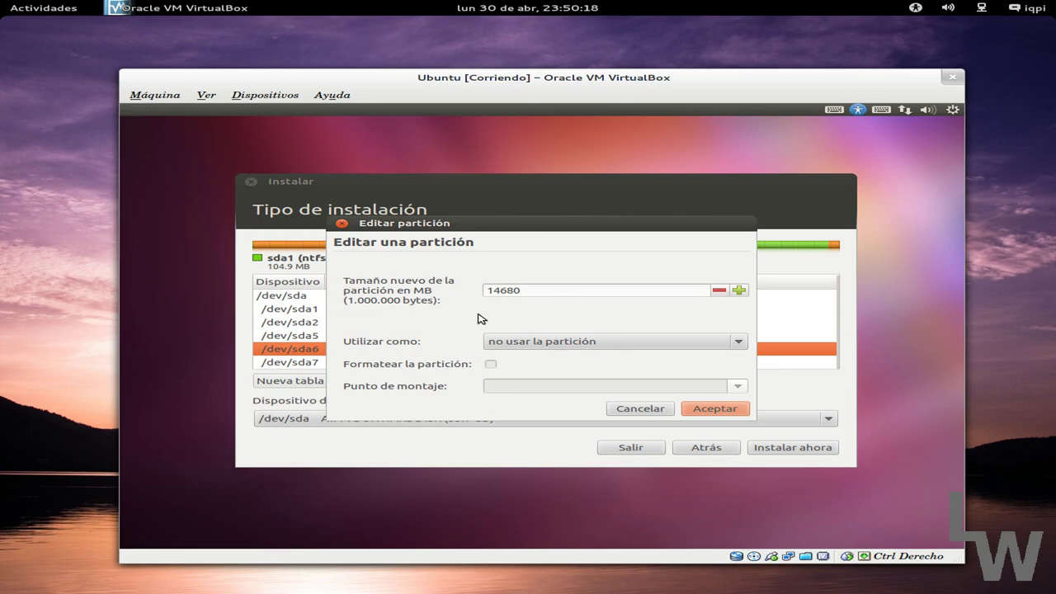
click(532, 343)
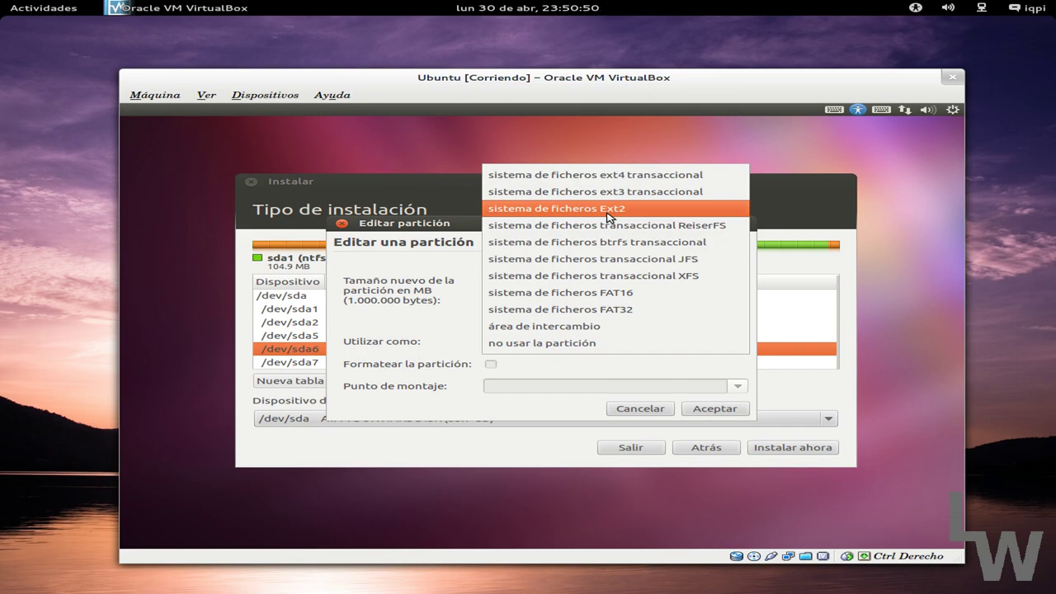
key(Up)
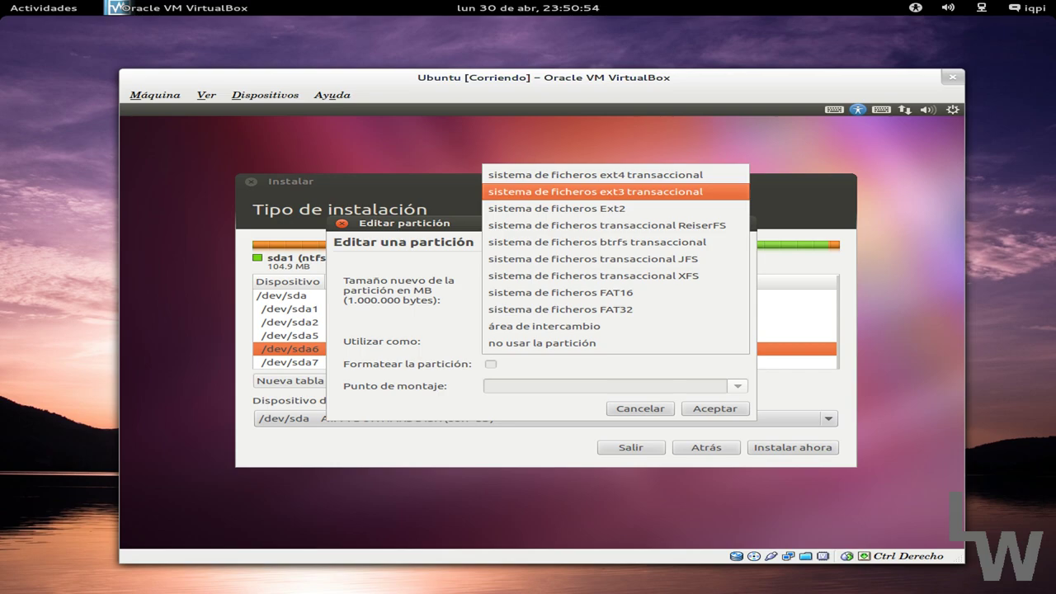
click(567, 183)
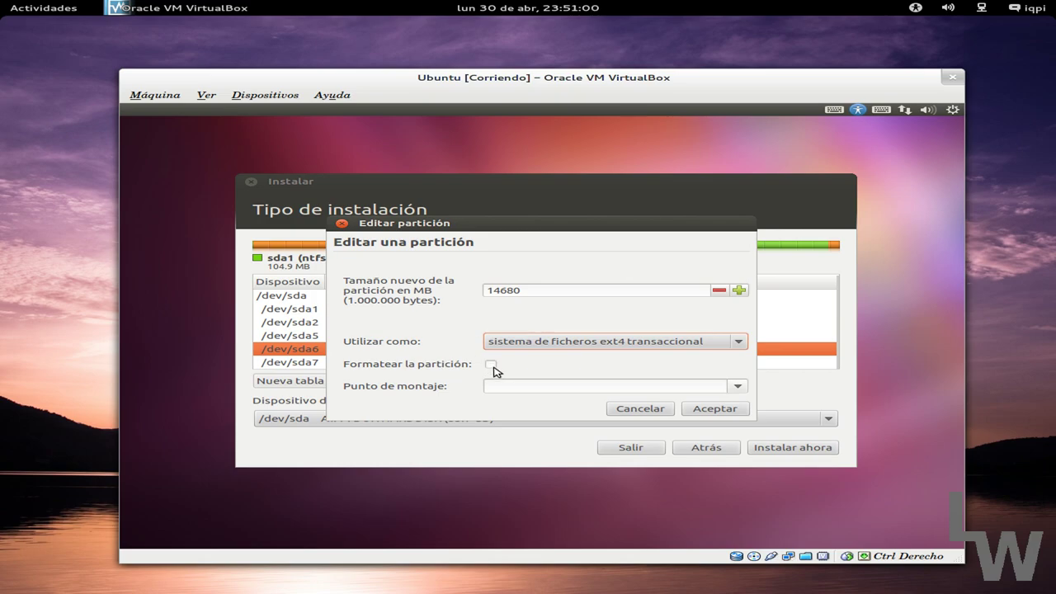
click(738, 385)
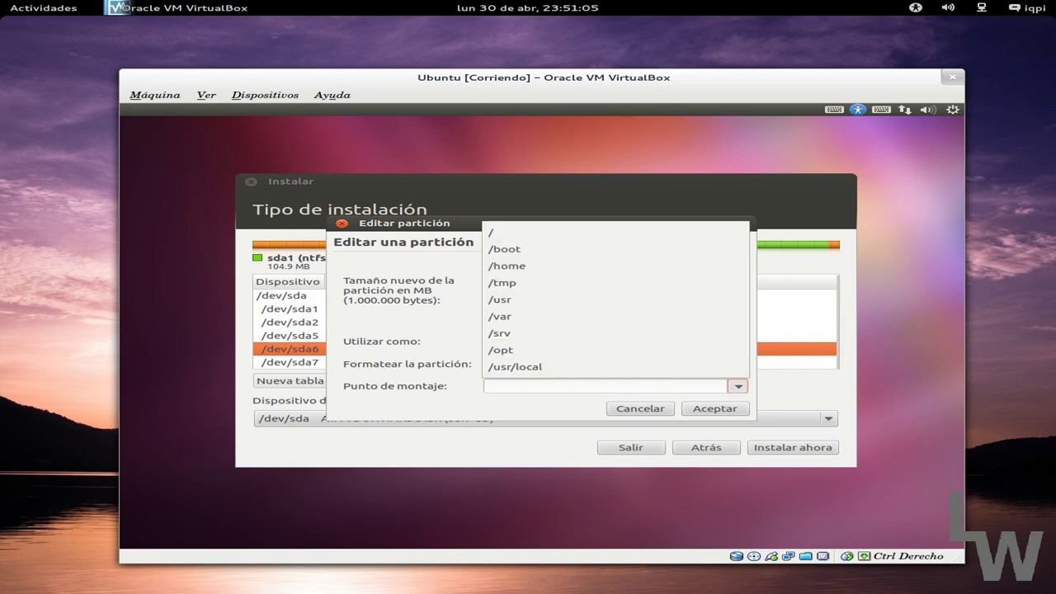
click(583, 272)
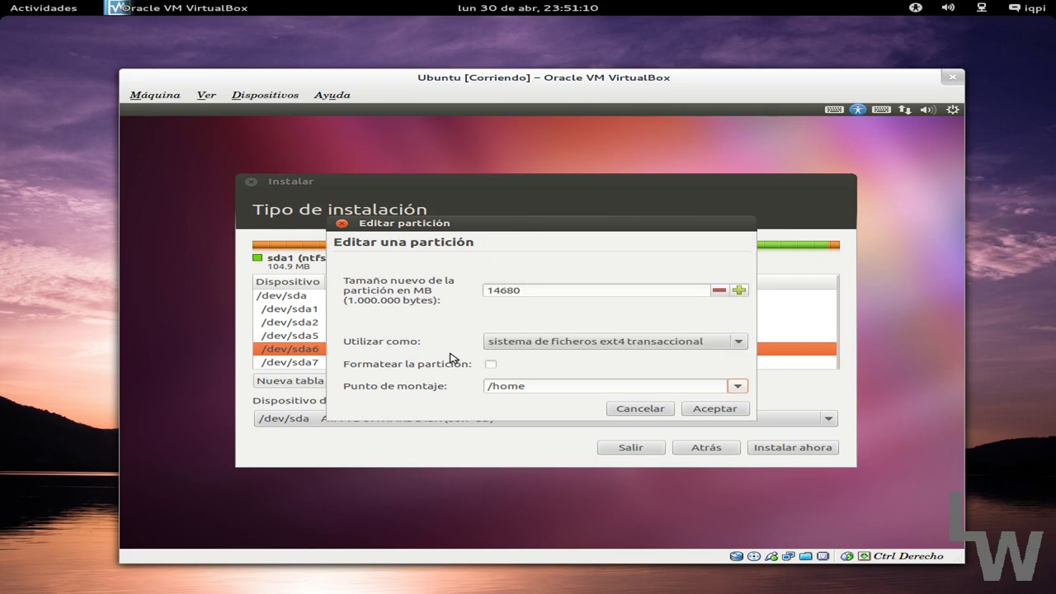
Save the sda6 settings, review the sda5 and sda6 rows, and choose Instalar ahora.
click(714, 410)
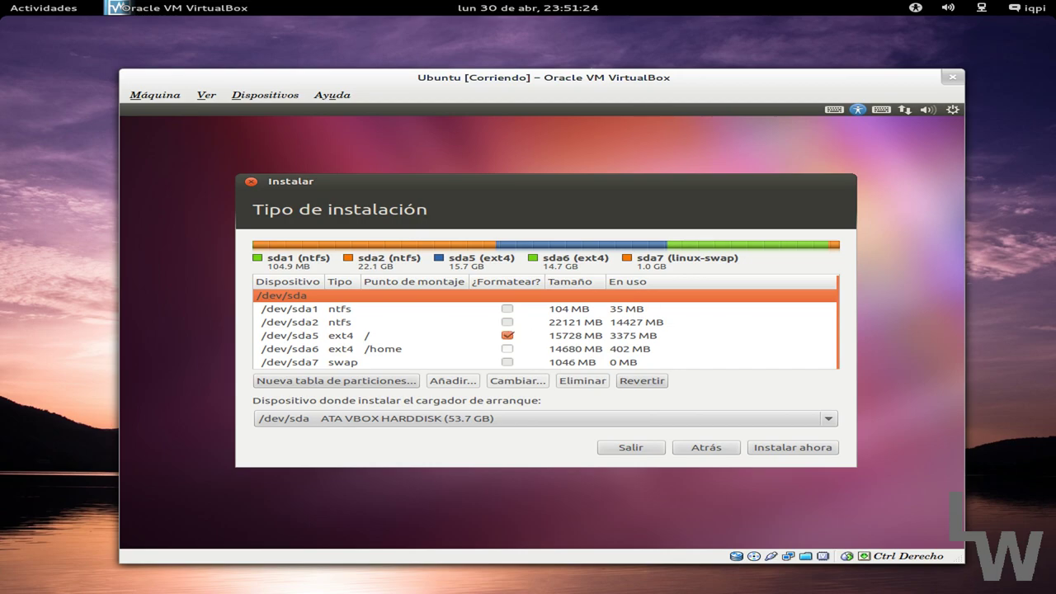
click(379, 335)
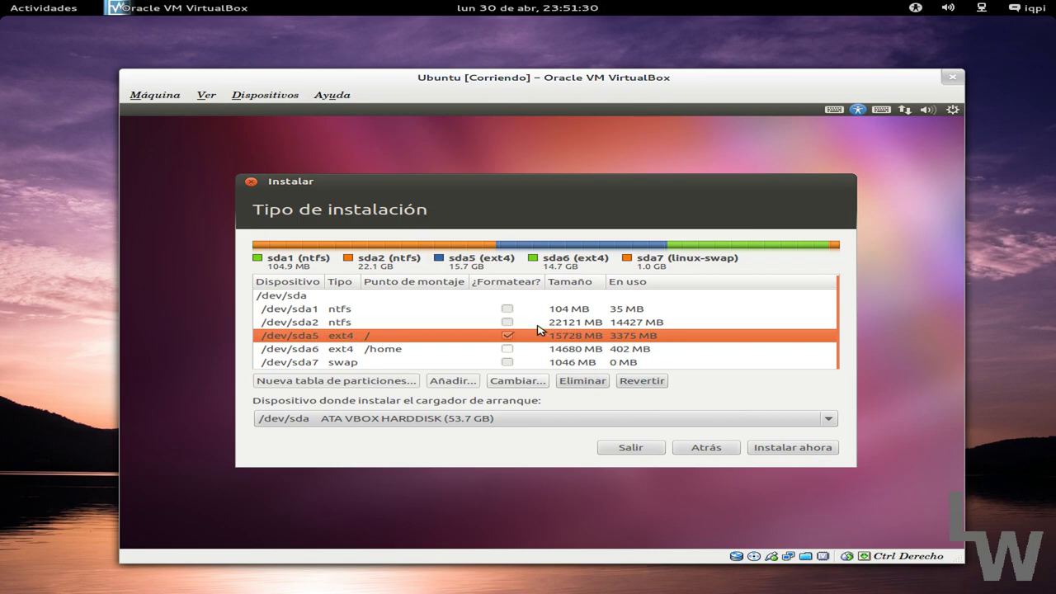
click(317, 353)
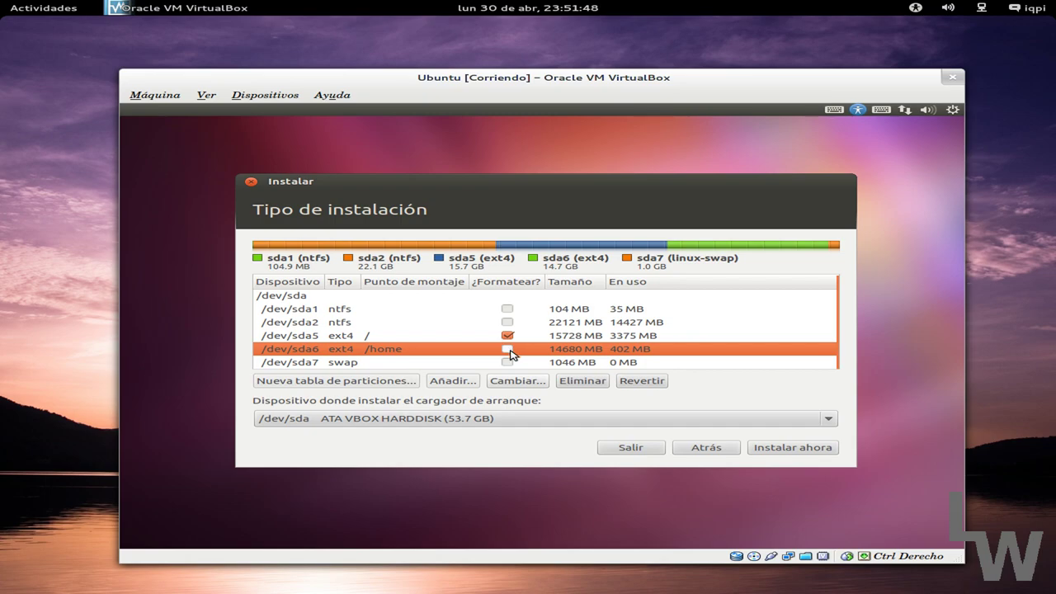
click(404, 336)
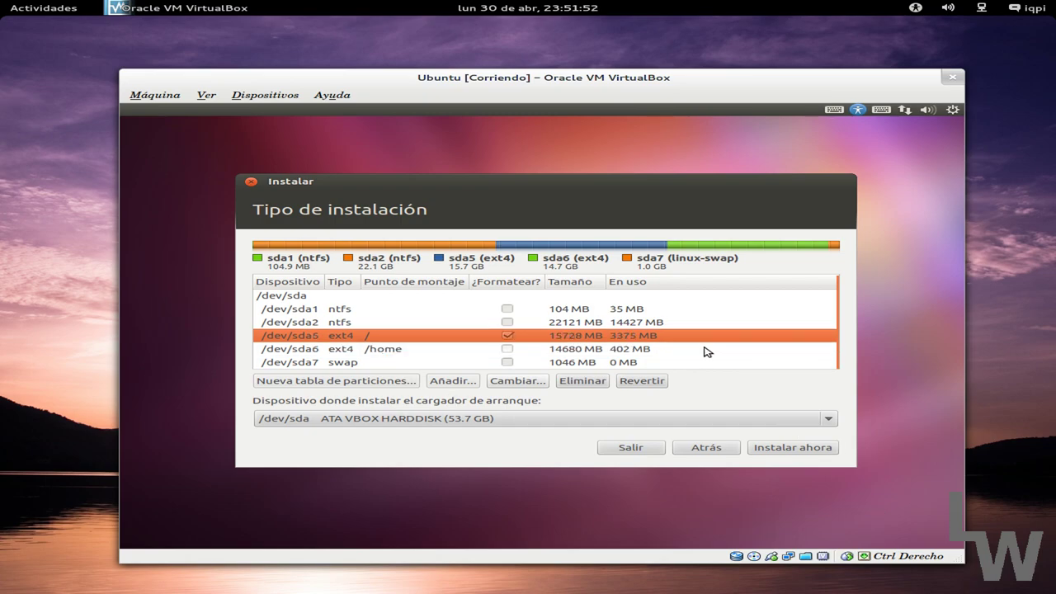
click(794, 449)
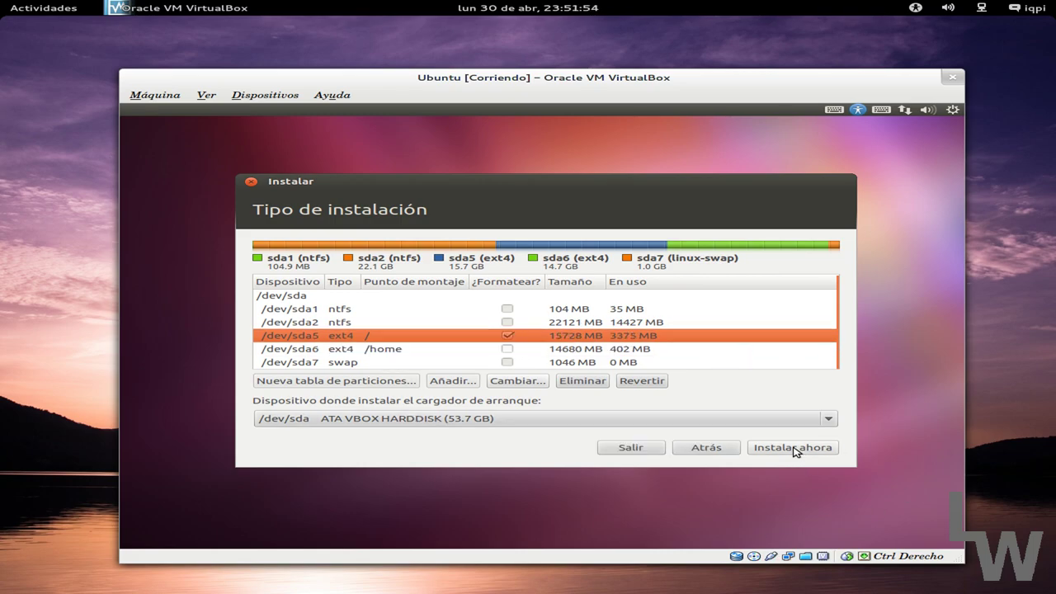
Confirm the partition changes, accept Madrid as location and keep the Español keyboard layout.
click(791, 448)
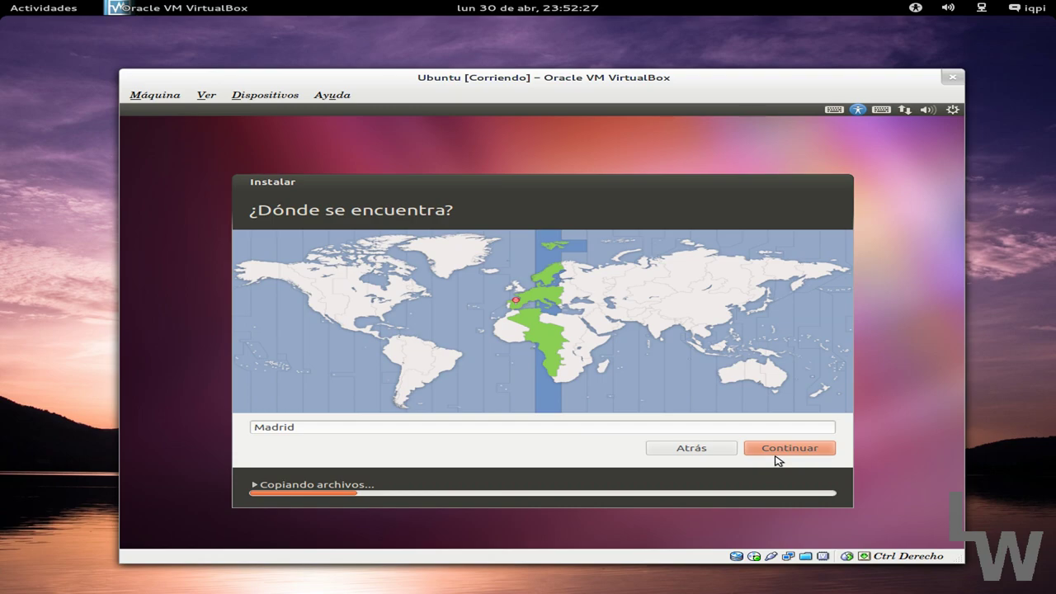
click(790, 447)
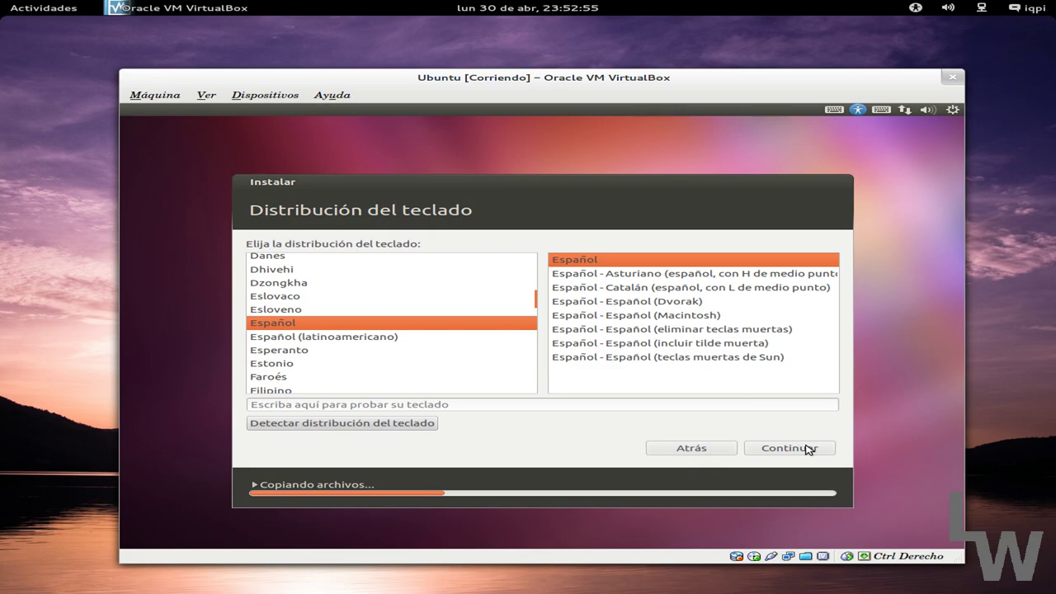
click(804, 447)
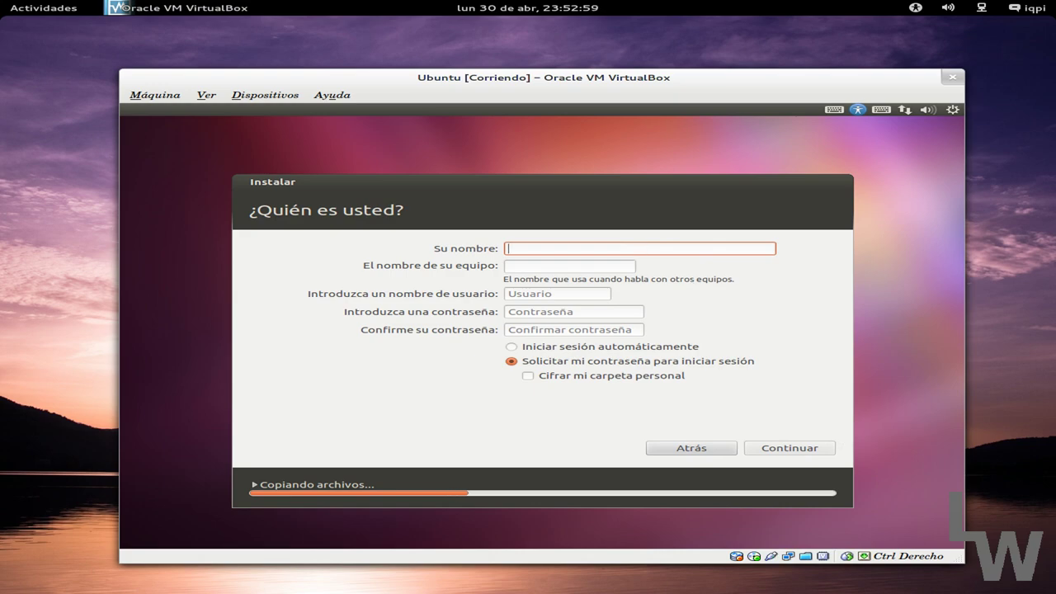
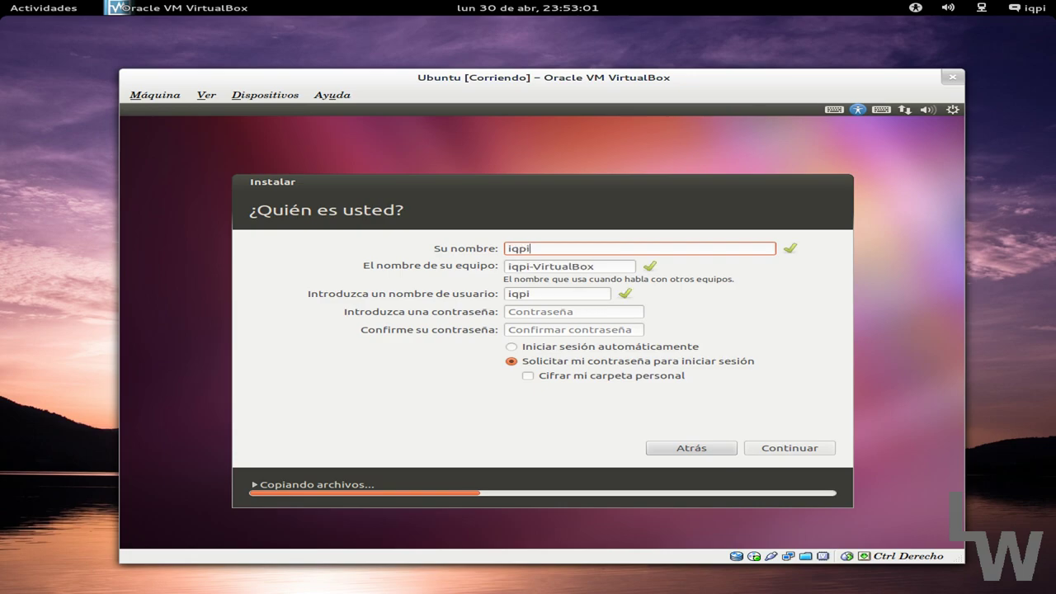
Enter the user's name, keep the suggested computer name and username, then enter and confirm the password.
key(Tab)
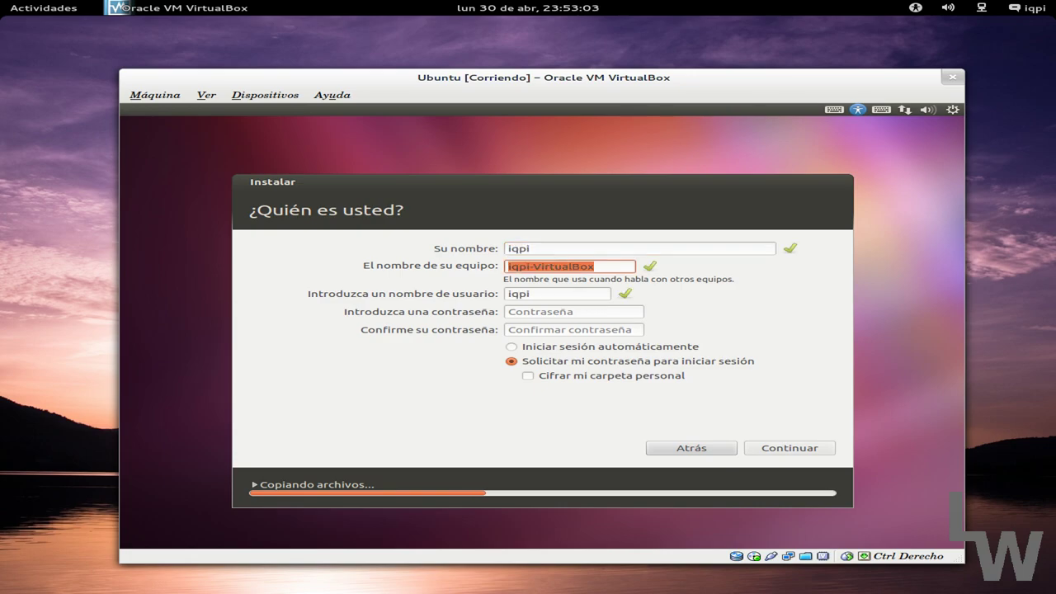
key(Tab)
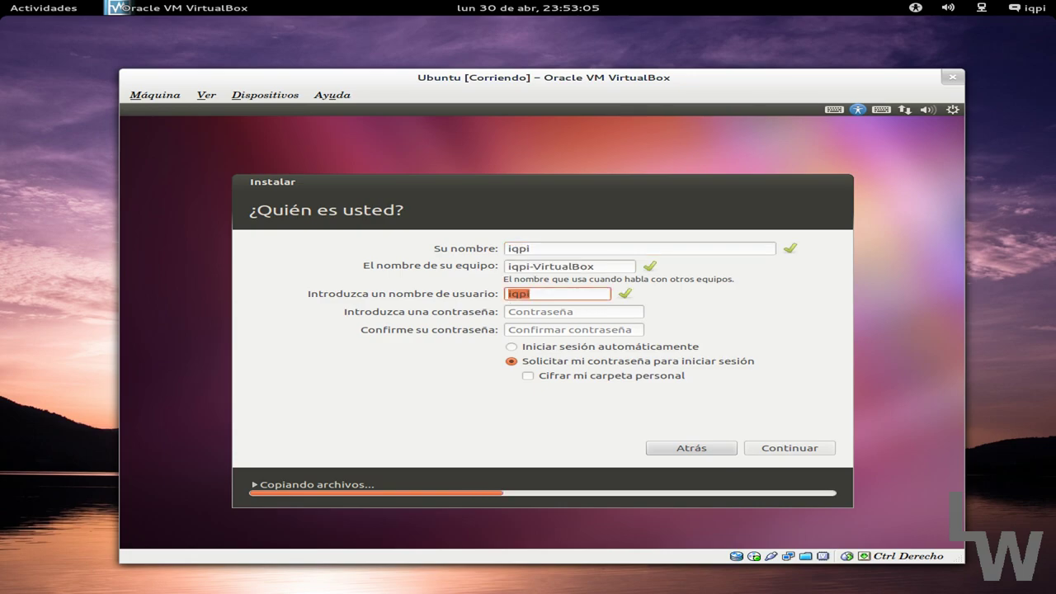
key(Tab)
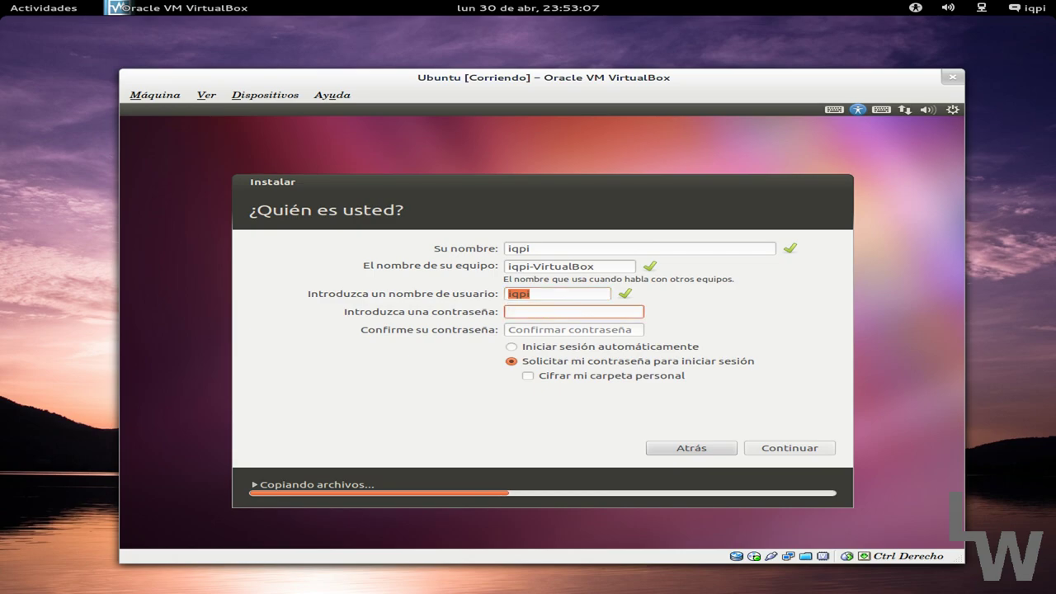
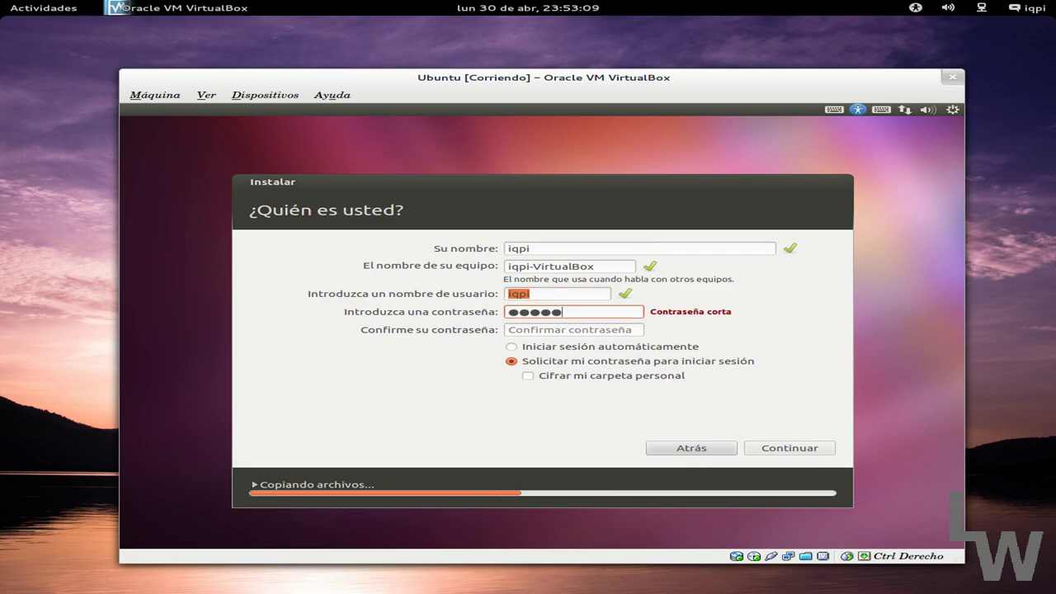
key(Tab)
key(BackSpace)
key(BackSpace)
key(BackSpace)
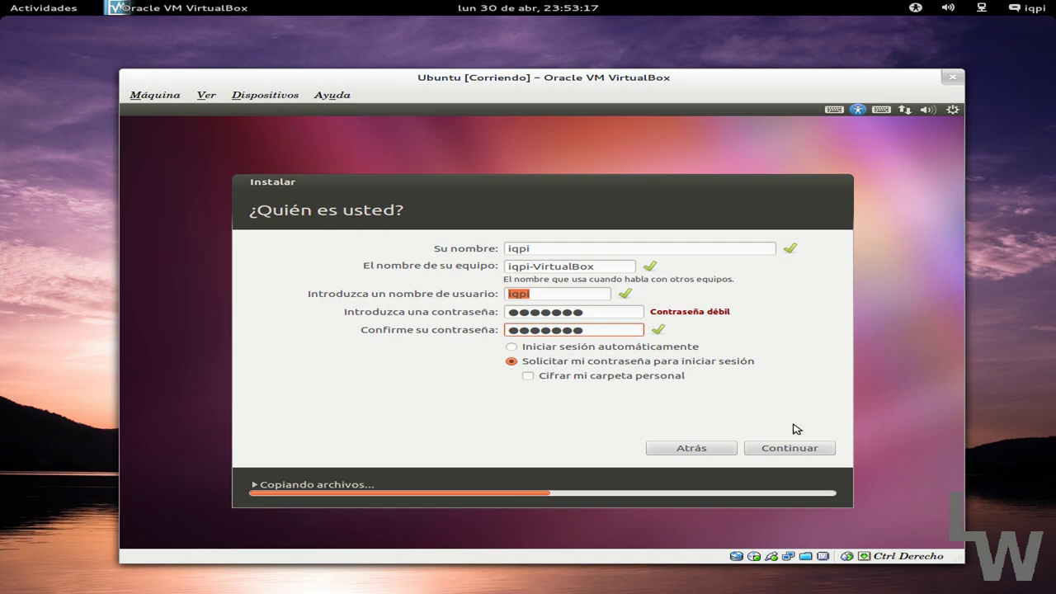
Accept the account details, let installation finish, and restart the virtual machine.
click(787, 449)
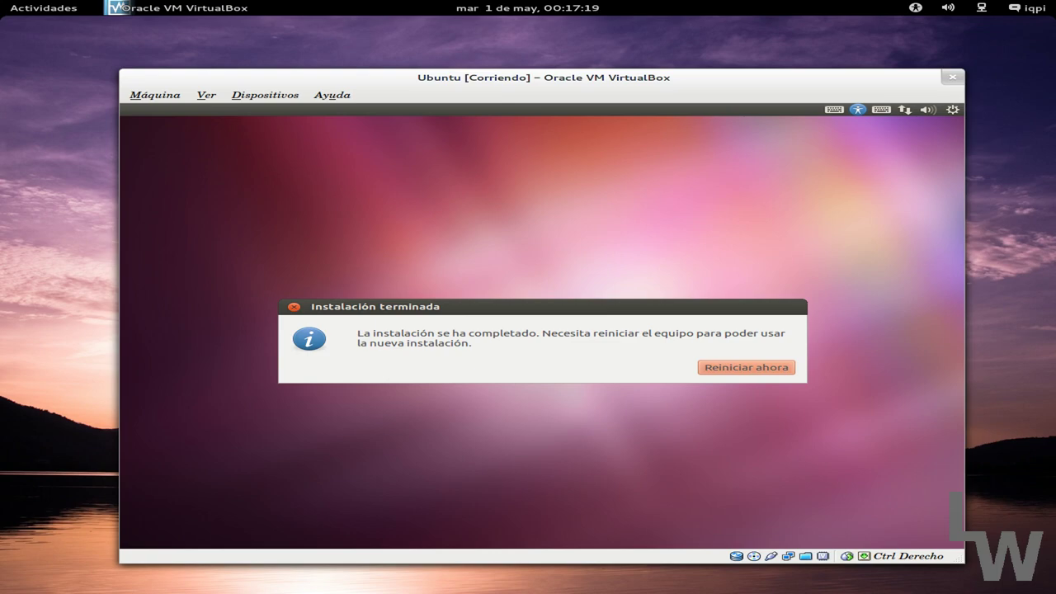
click(738, 366)
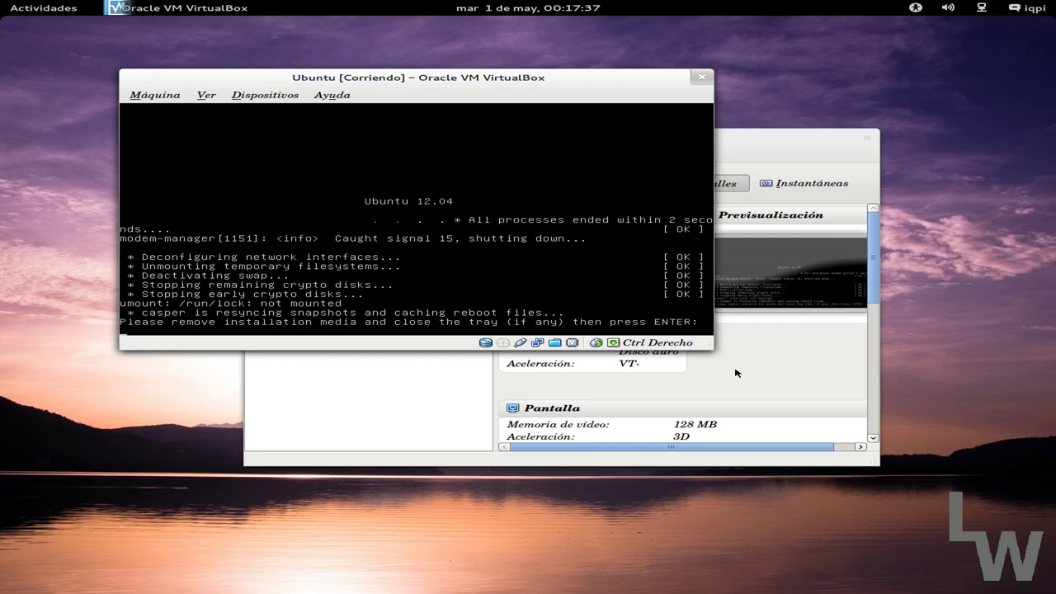
key(Return)
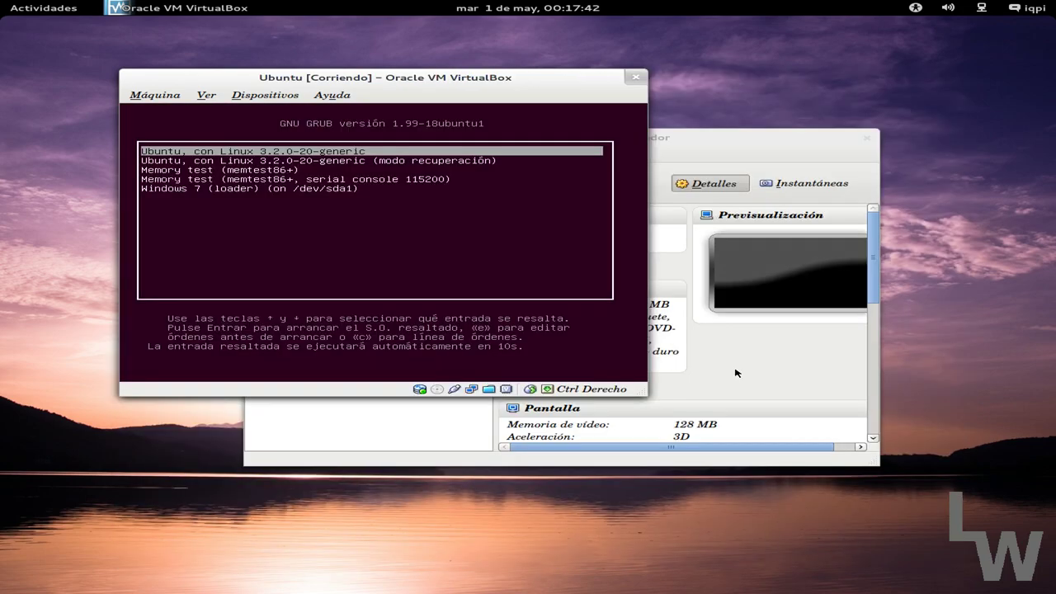
Boot the Ubuntu Linux 3.2.0-20-generic GRUB entry to reach the login screen.
key(Down)
key(Down)
key(Down)
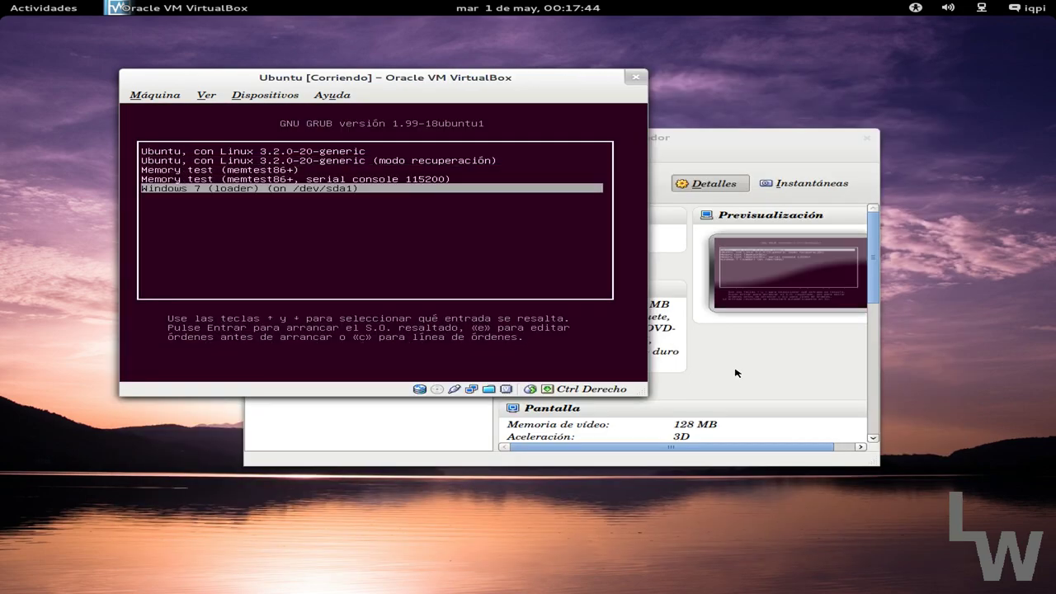
key(Up)
key(Up)
key(Up)
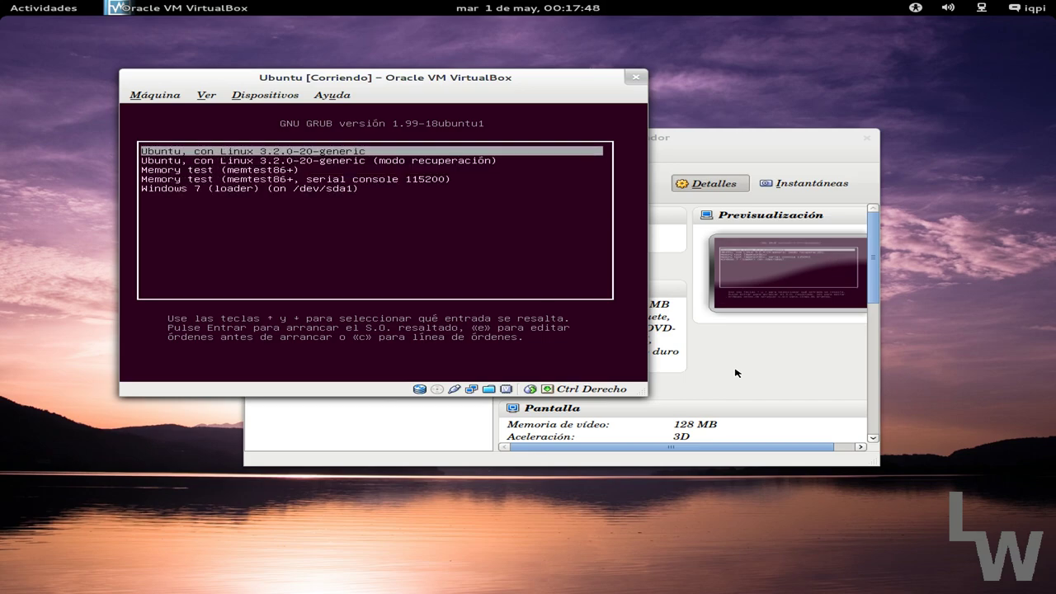
key(Return)
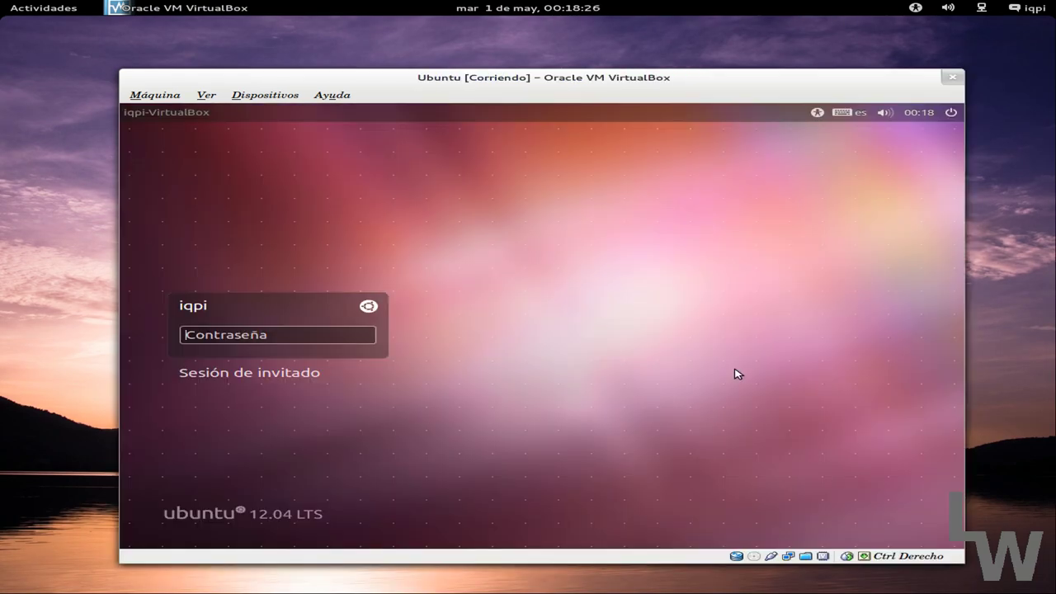
Enter the account password in the Contraseña field and sign in to the desktop.
text(•••••••)
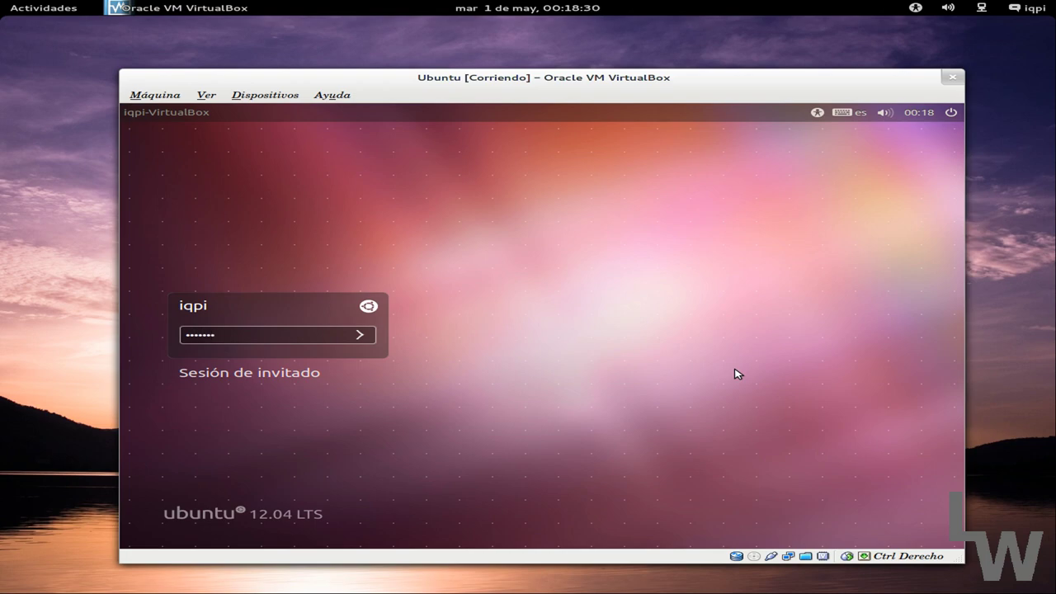
key(Return)
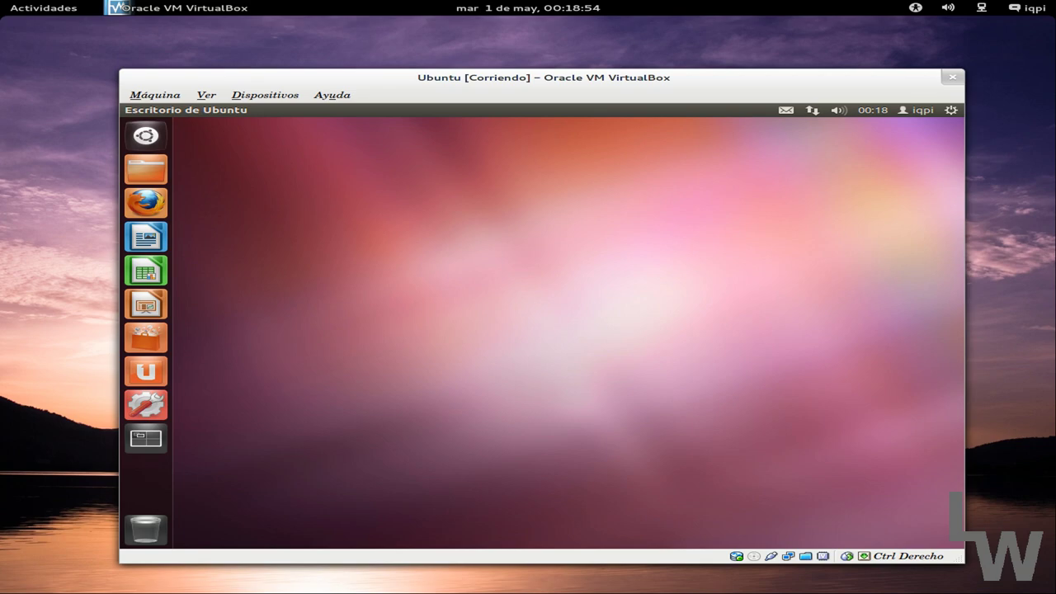
Open the home folder from the launcher and open mifichero in gedit.
click(145, 169)
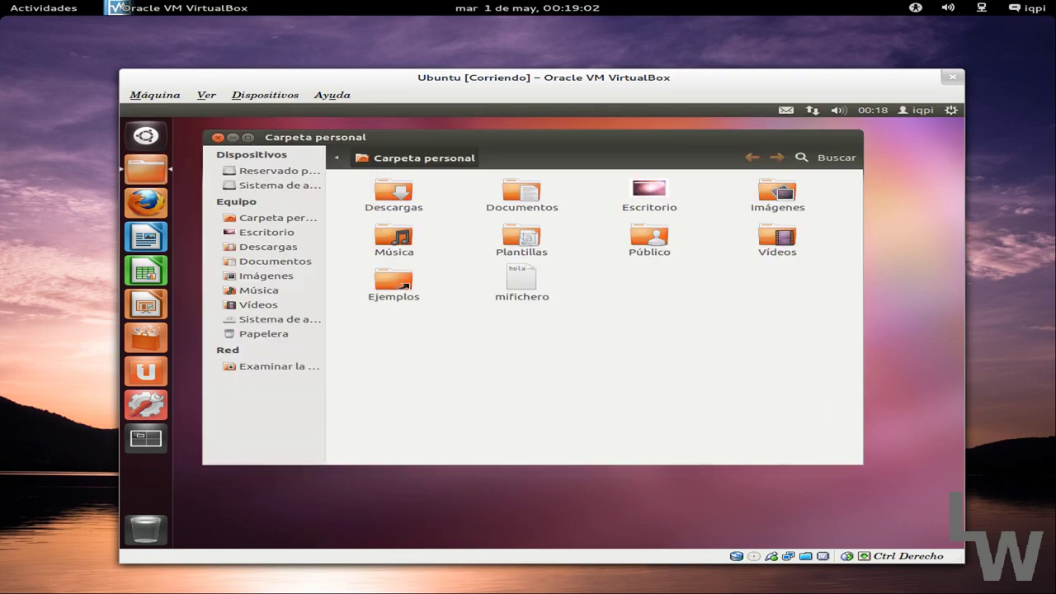
click(519, 279)
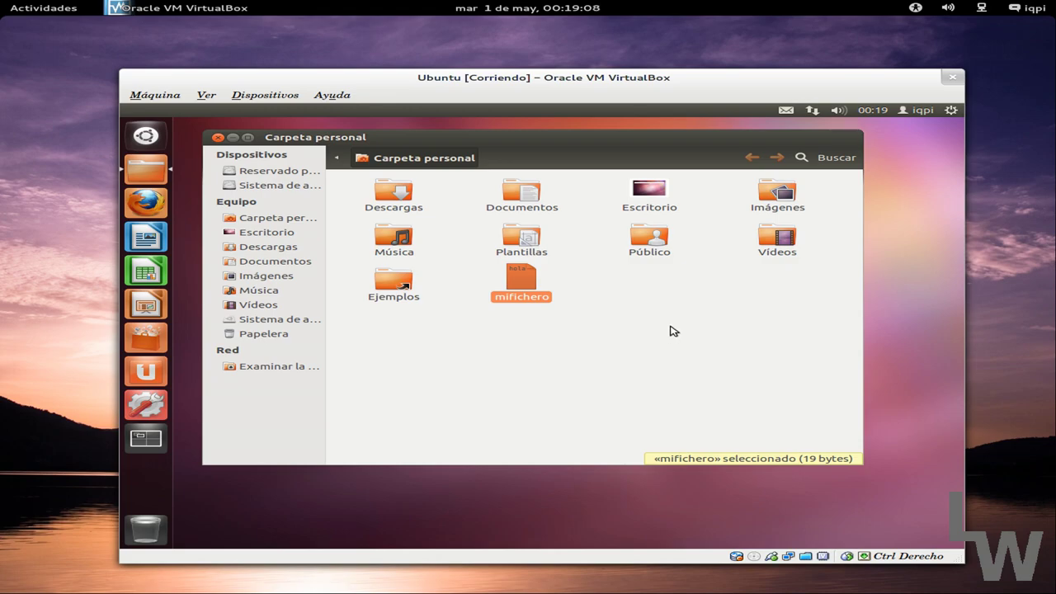
double_click(530, 288)
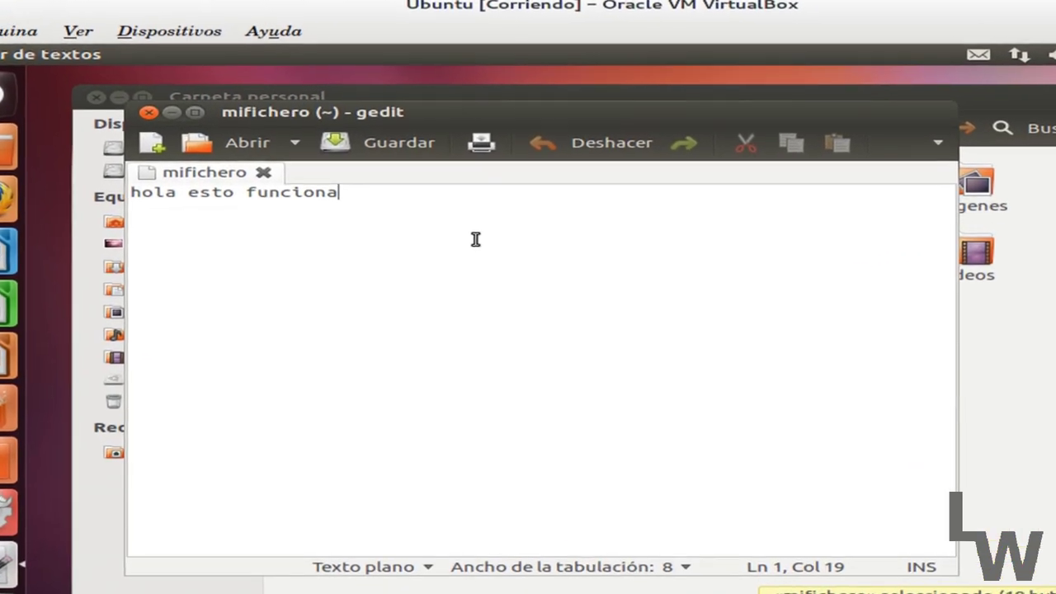
Append '. Comprobado!!!' to mifichero's text, save the file, and quit gedit.
text(. )
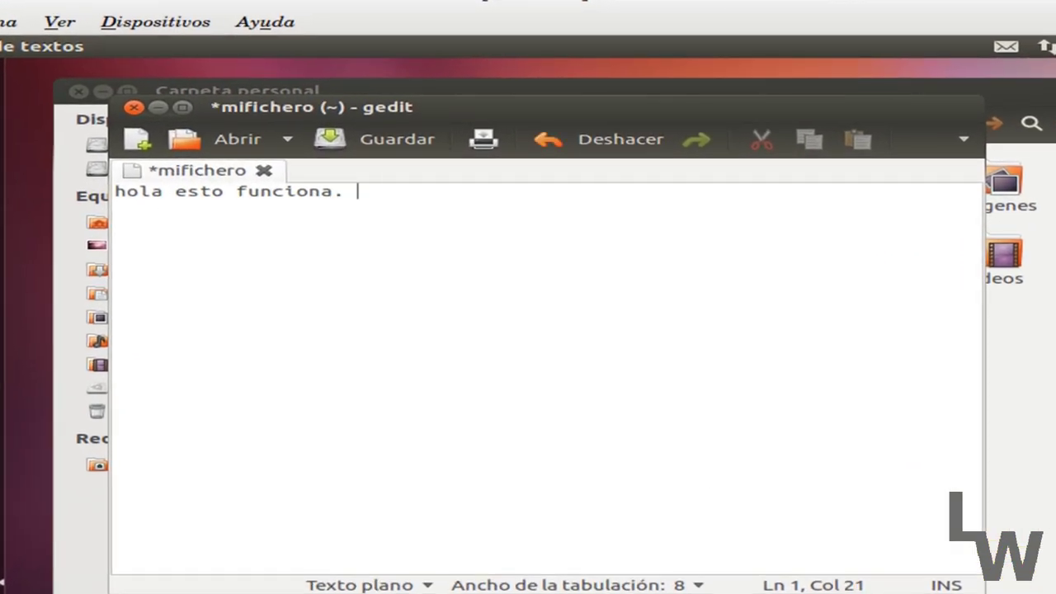
text(Comprobado!!!)
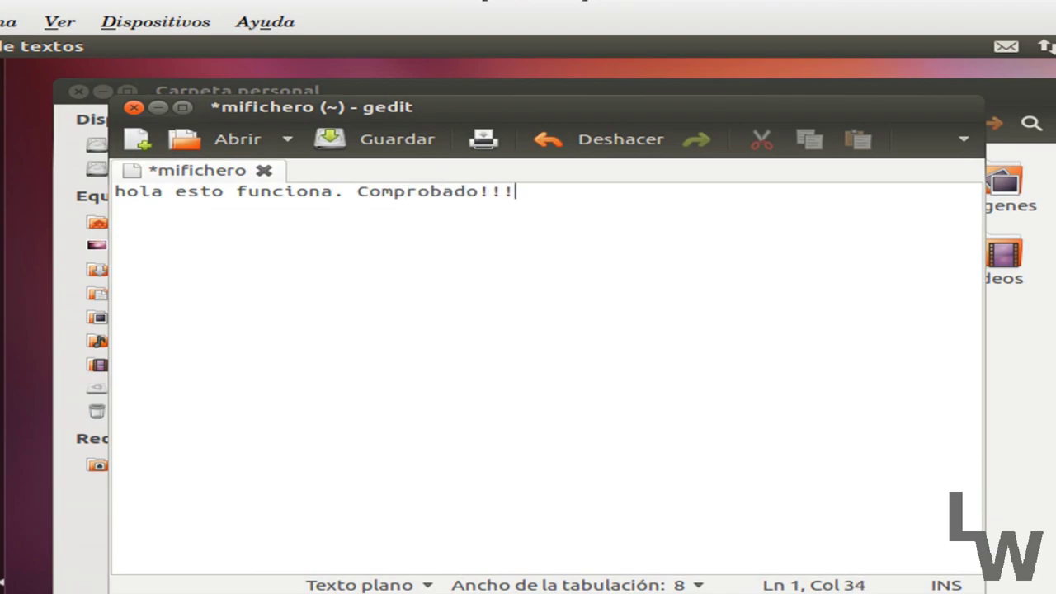
key(ctrl+s)
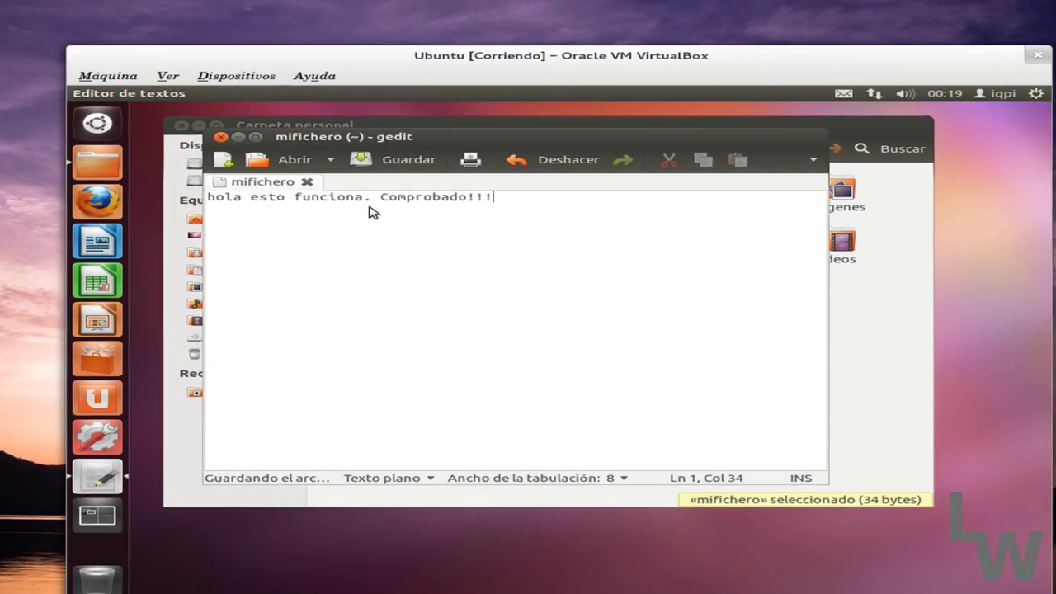
key(ctrl+q)
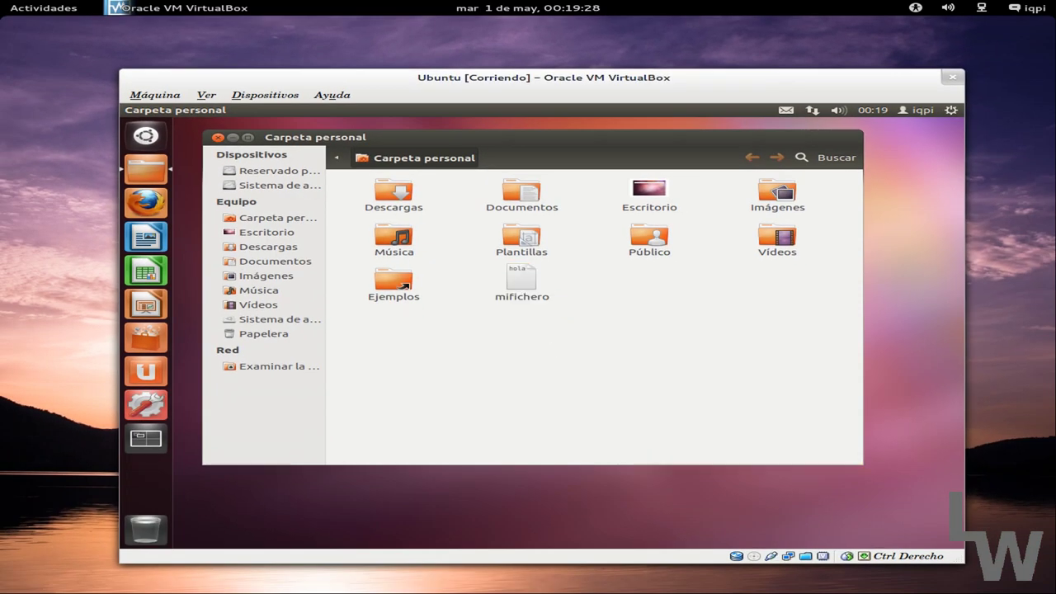